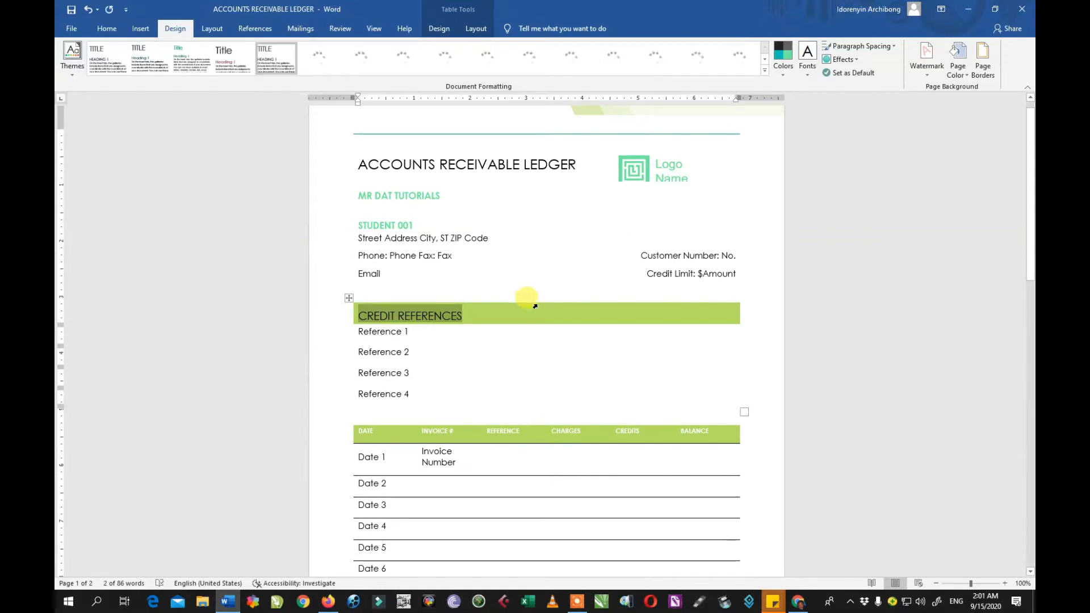
Apply the theme with teal table bands and heavy condensed headings, with the last built-in style set, to the ledger document
left_click(70, 74)
left_click(81, 154)
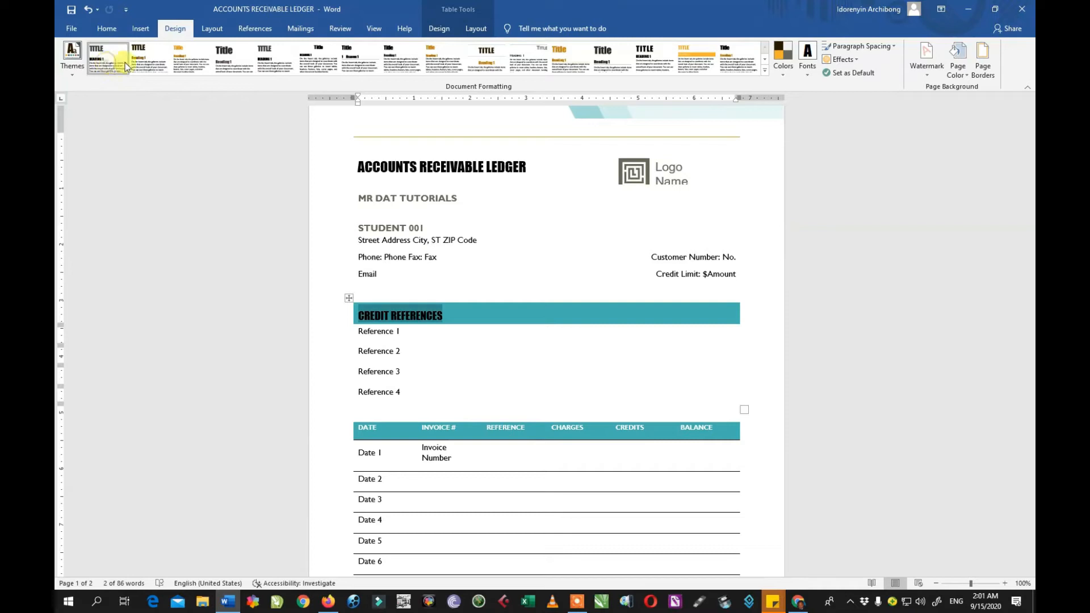
left_click(193, 54)
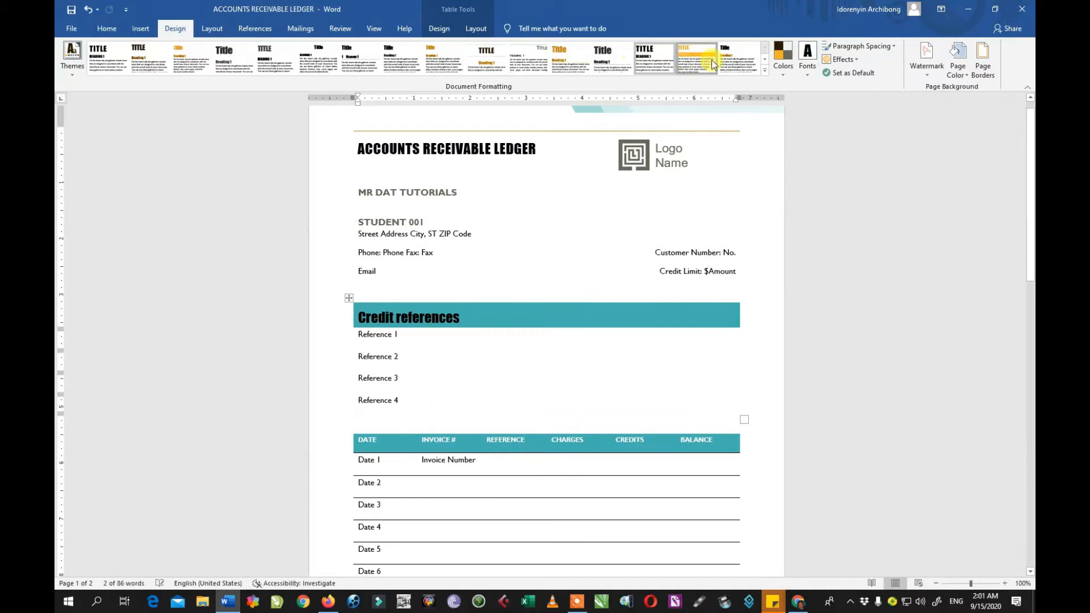
left_click(764, 72)
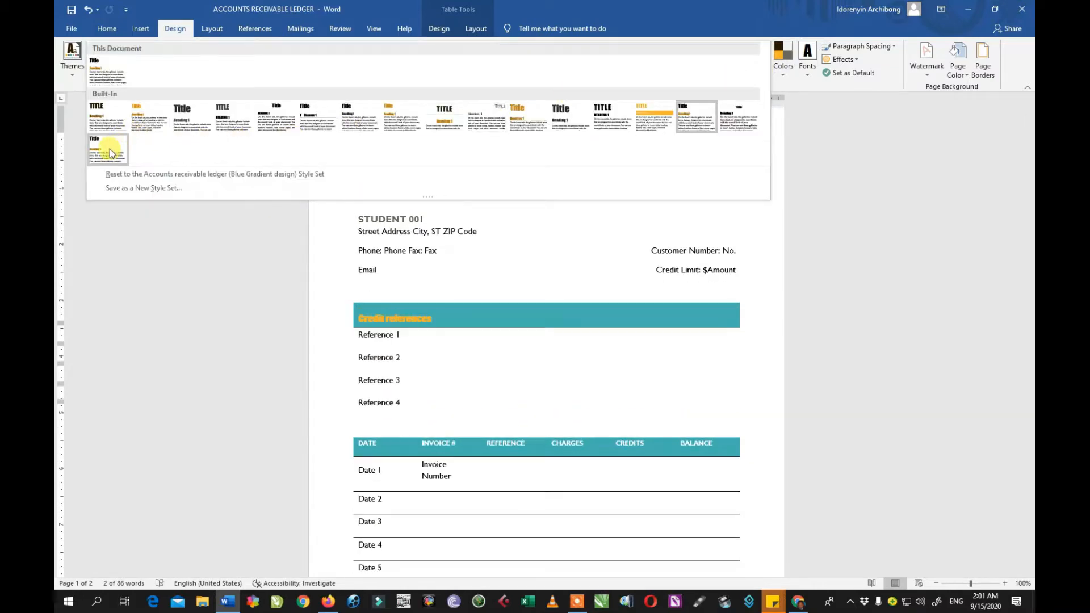
left_click(109, 149)
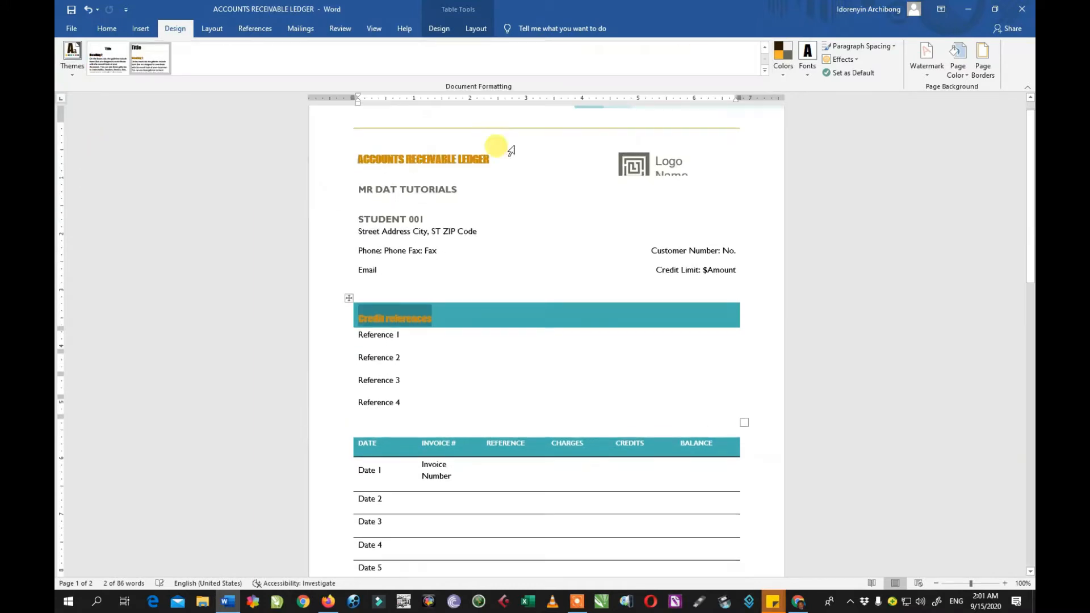
Apply the Office color set to the ledger document
scroll(647, 188, "down", 6)
scroll(639, 214, "down", 3)
scroll(635, 210, "up", 9)
scroll(633, 204, "up", 2)
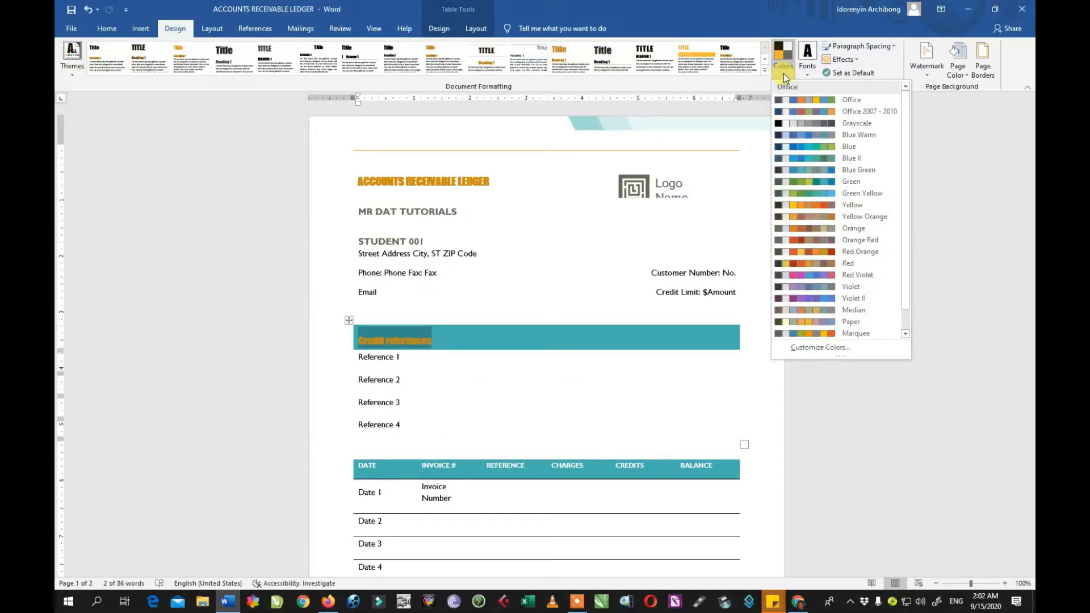
left_click(798, 100)
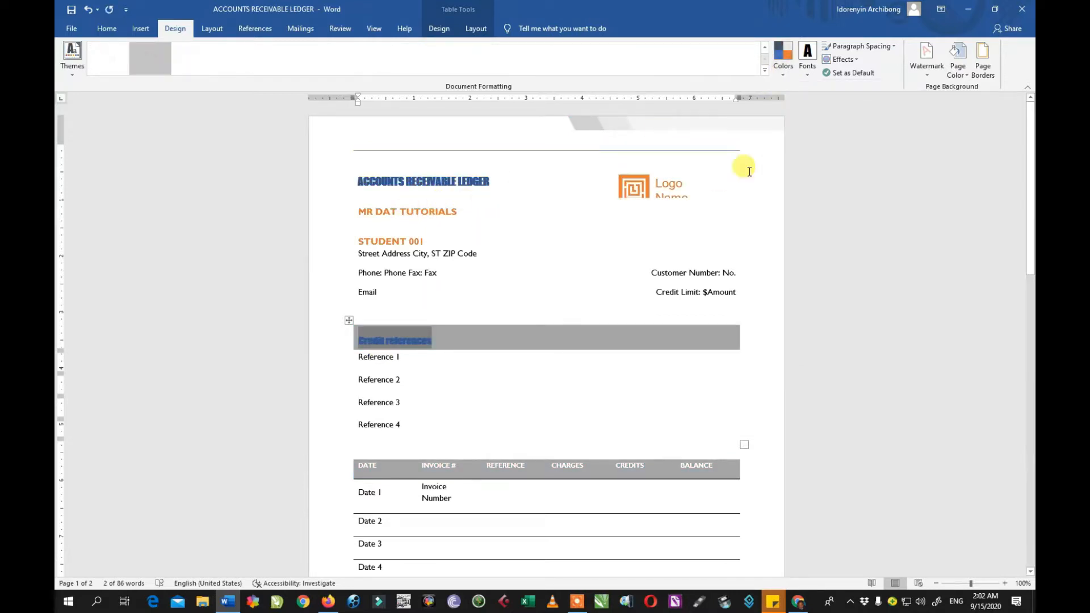
Preview the other built-in color sets on the ledger and apply Violet II
left_click(786, 76)
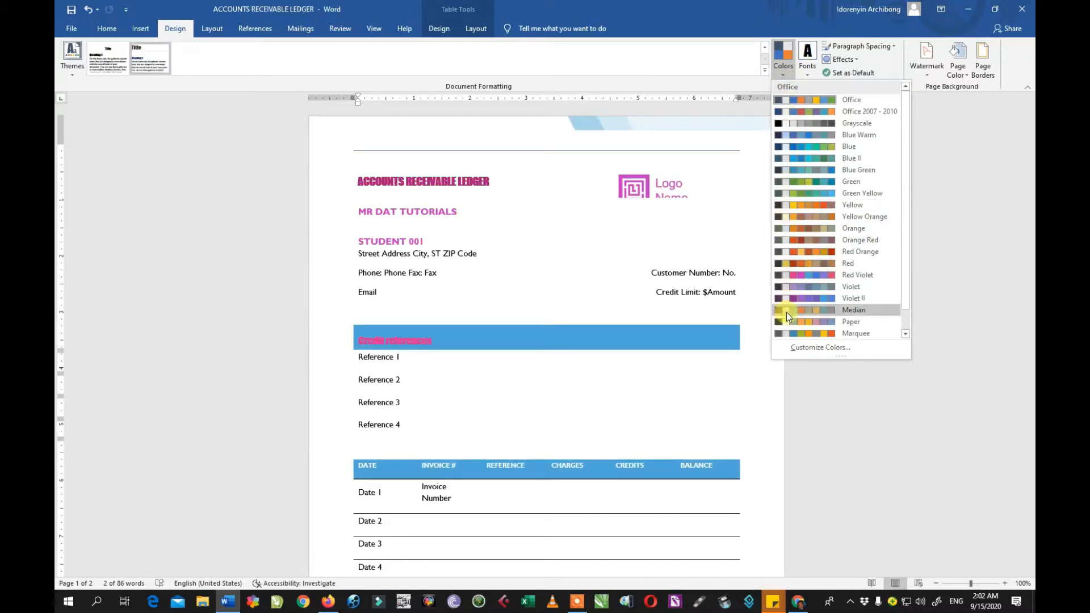
scroll(786, 323, "down", 1)
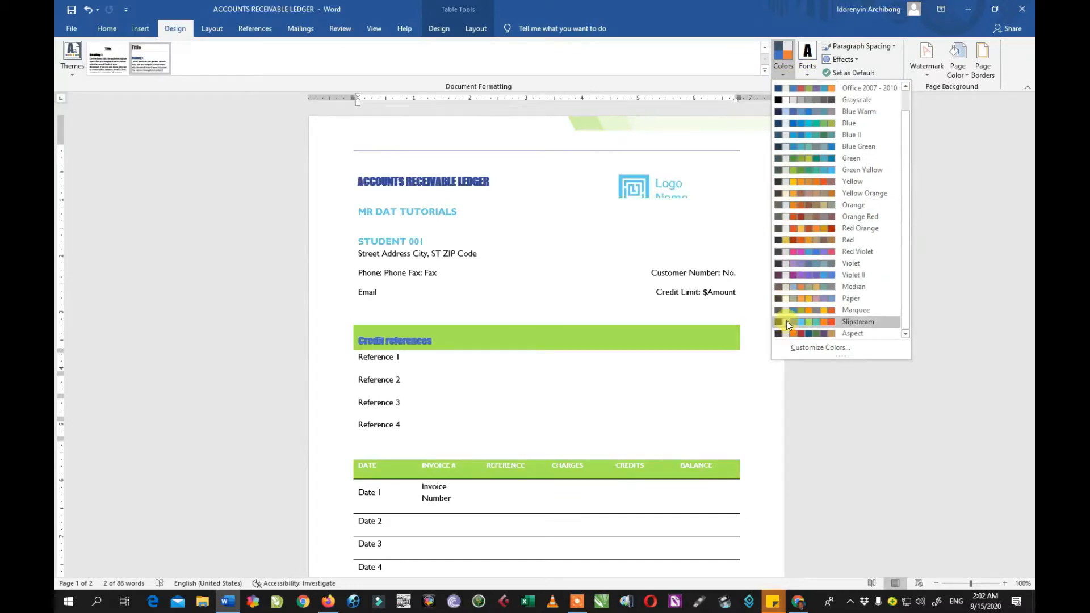
scroll(786, 320, "up", 1)
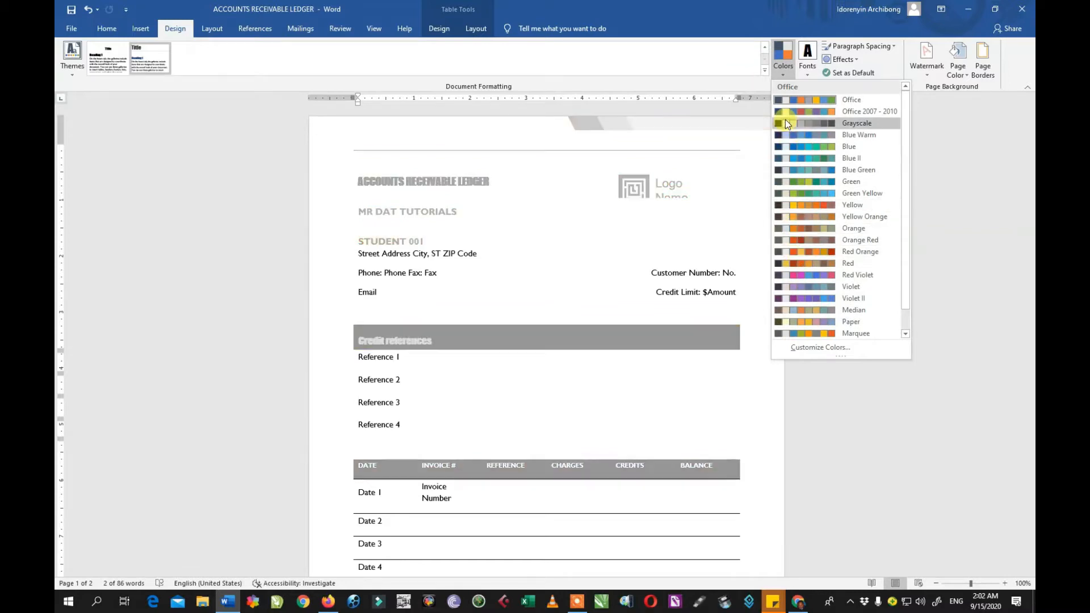
scroll(789, 319, "down", 1)
scroll(795, 216, "up", 1)
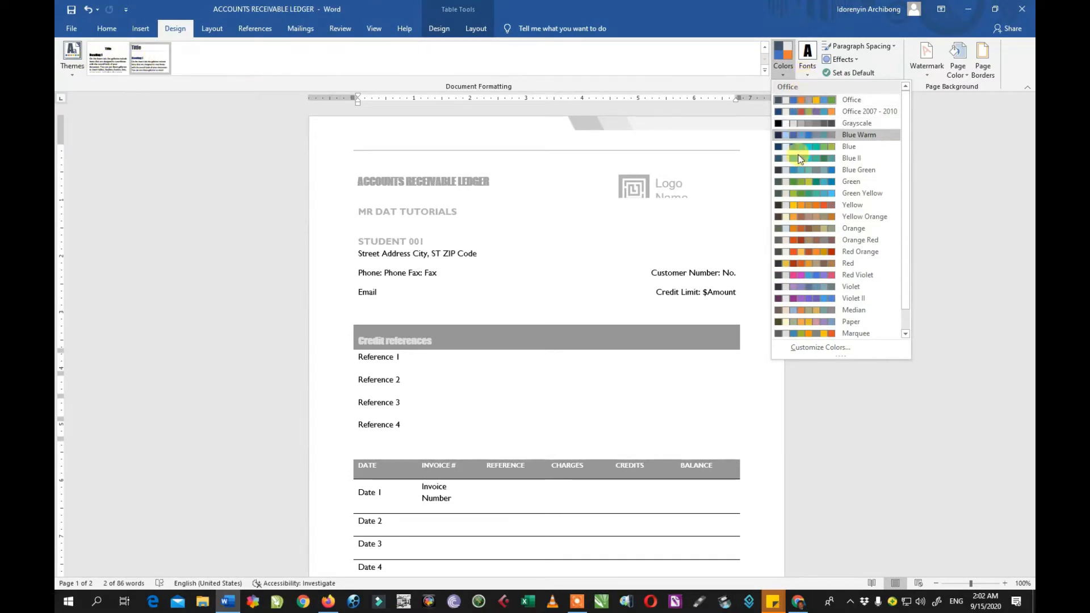
scroll(799, 231, "down", 1)
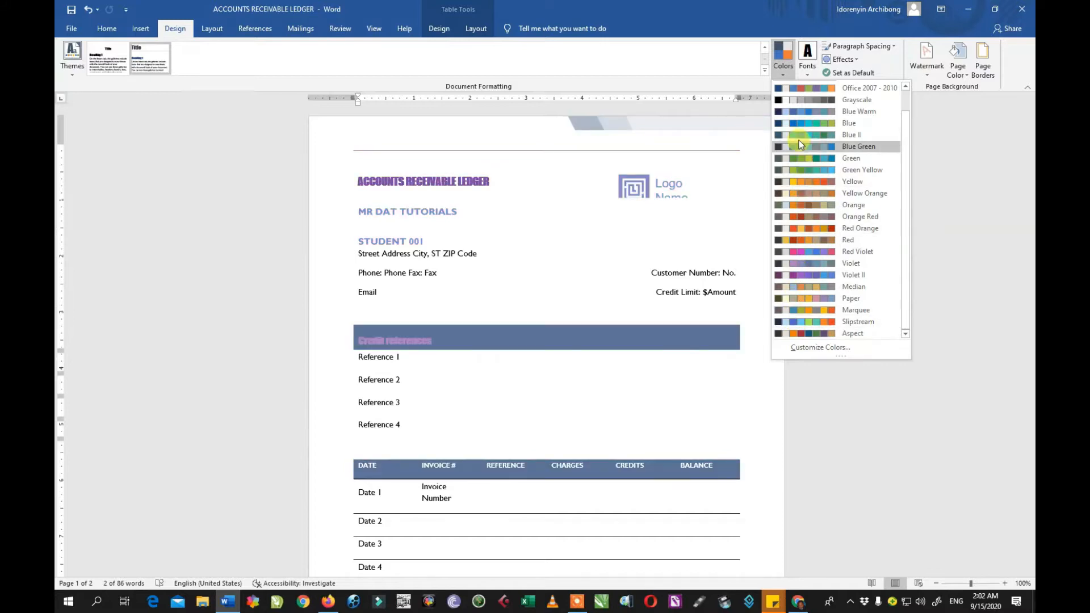
left_click(791, 275)
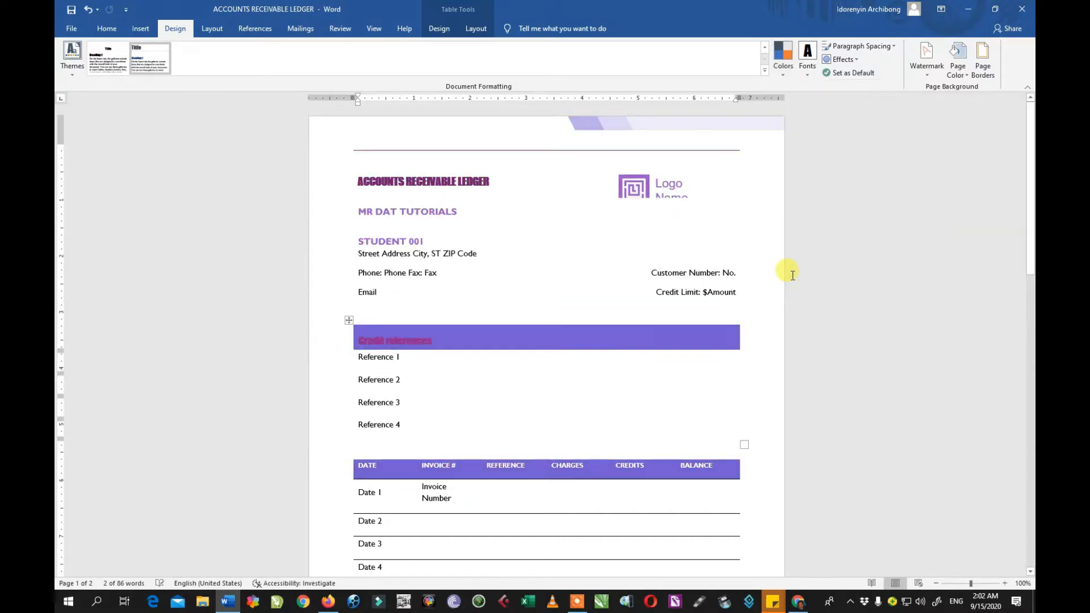
Set the ledger's theme colors to Blue Warm and its theme fonts to Arial
left_click(783, 75)
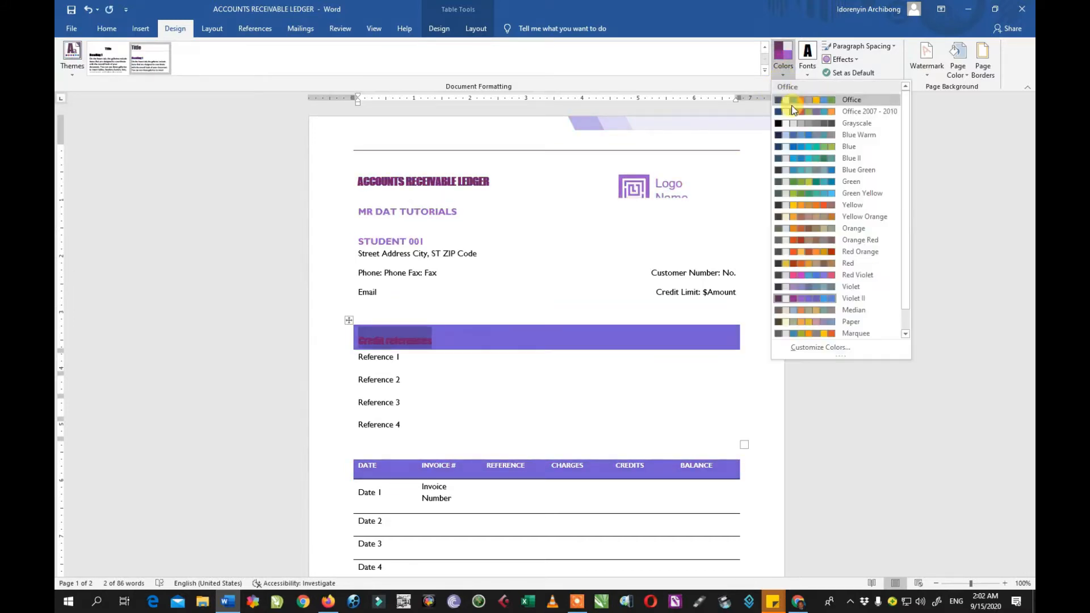
left_click(791, 135)
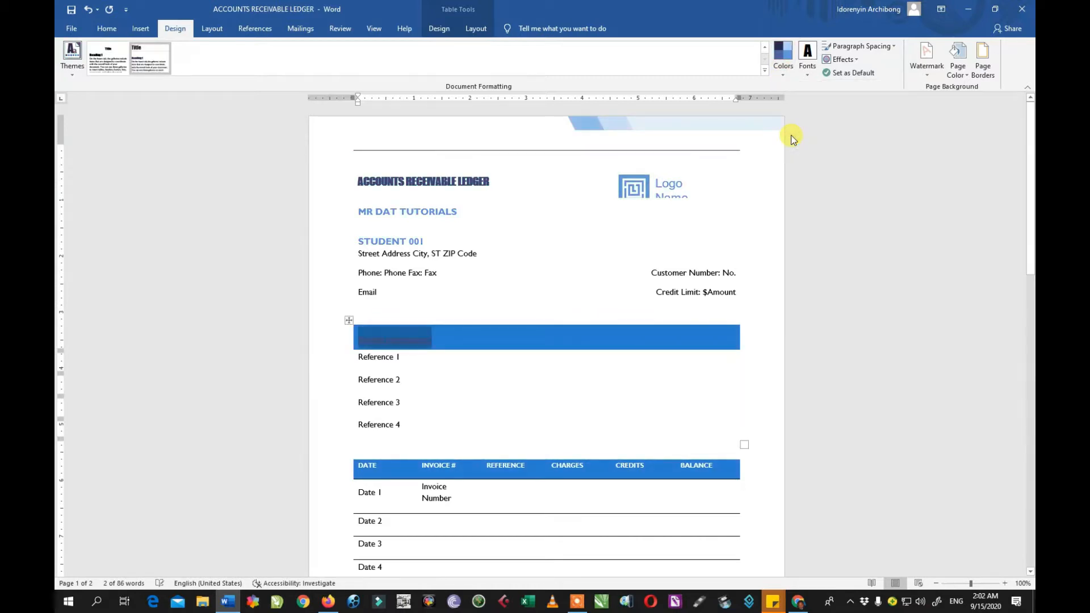
left_click(806, 78)
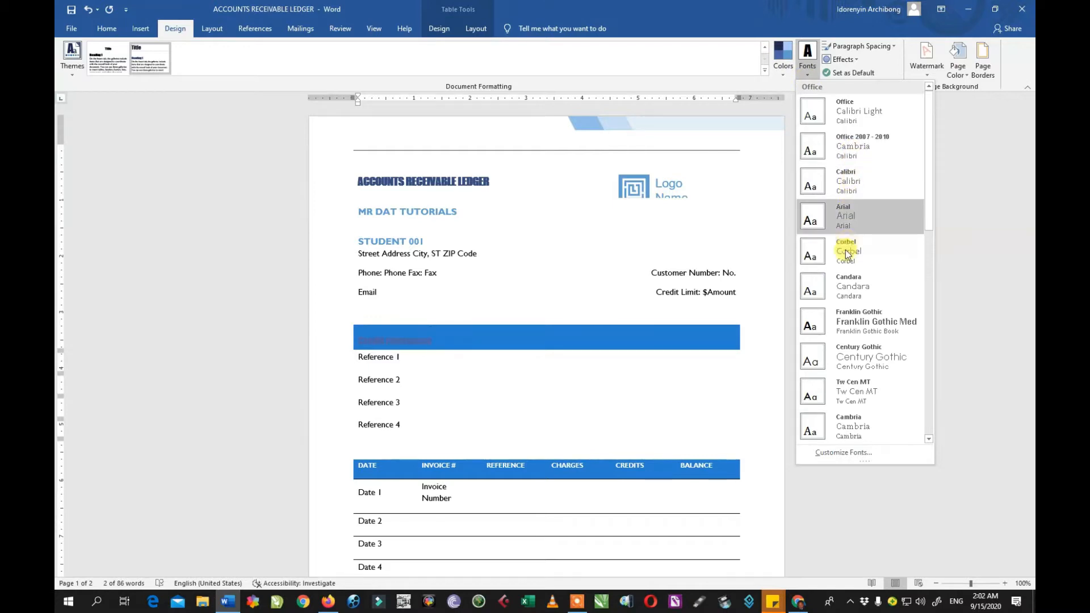
scroll(849, 302, "down", 10)
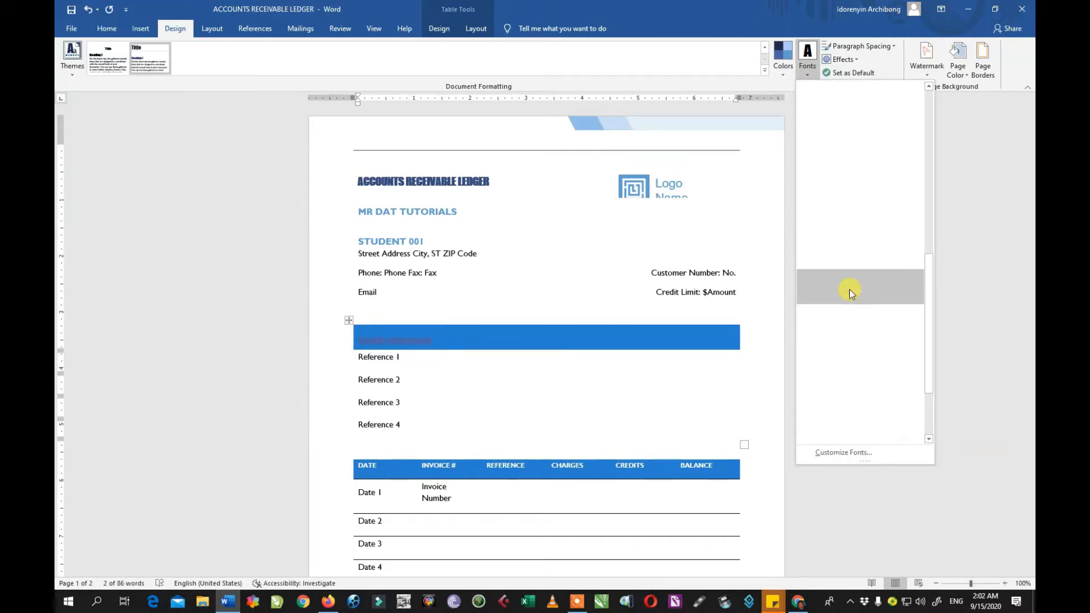
scroll(849, 266, "up", 10)
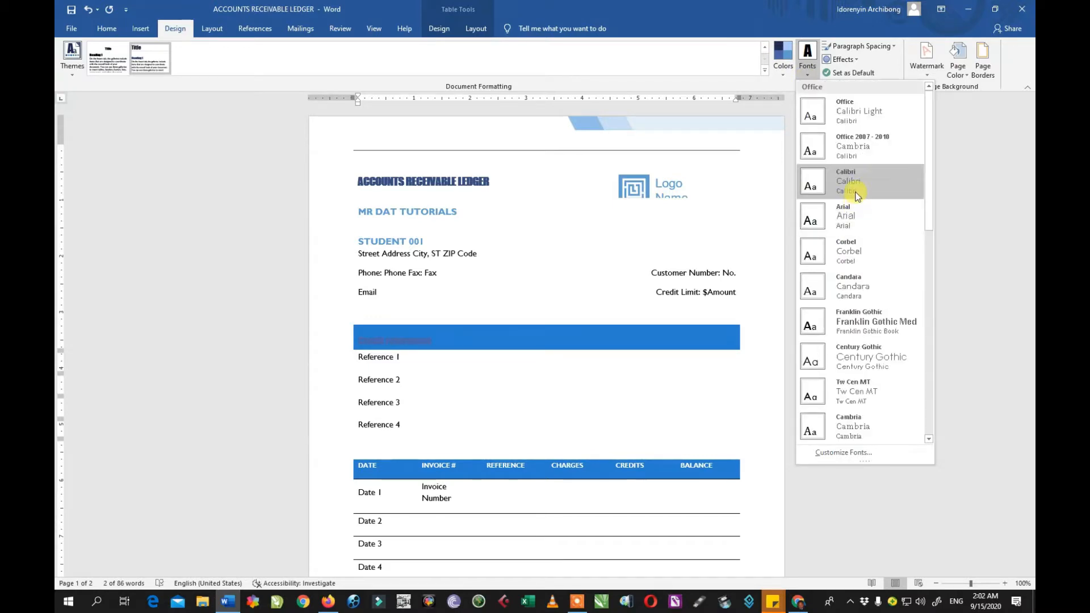
left_click(861, 179)
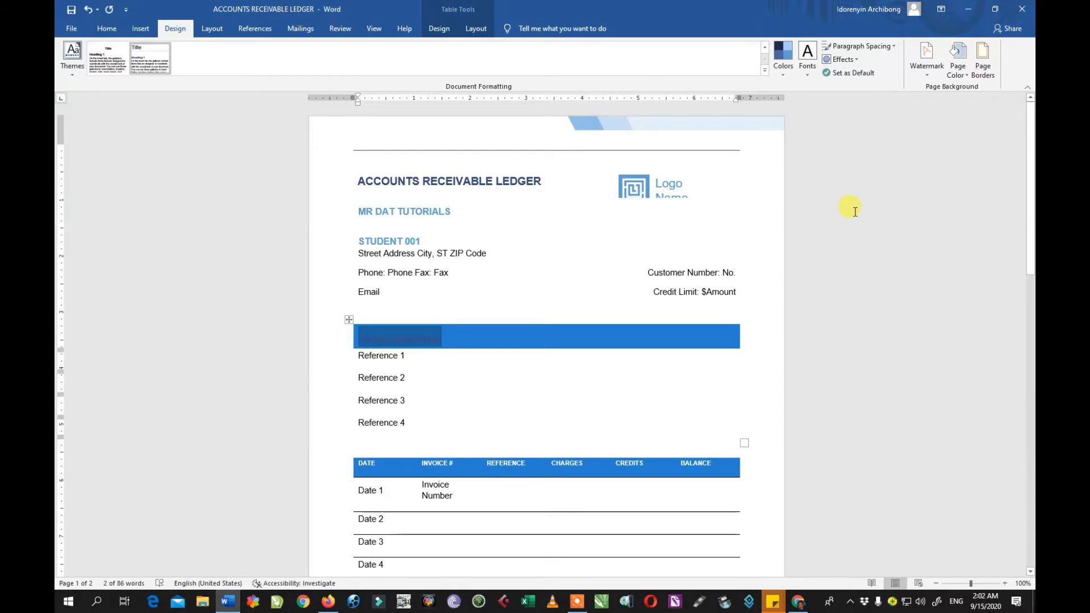
scroll(504, 220, "down", 4)
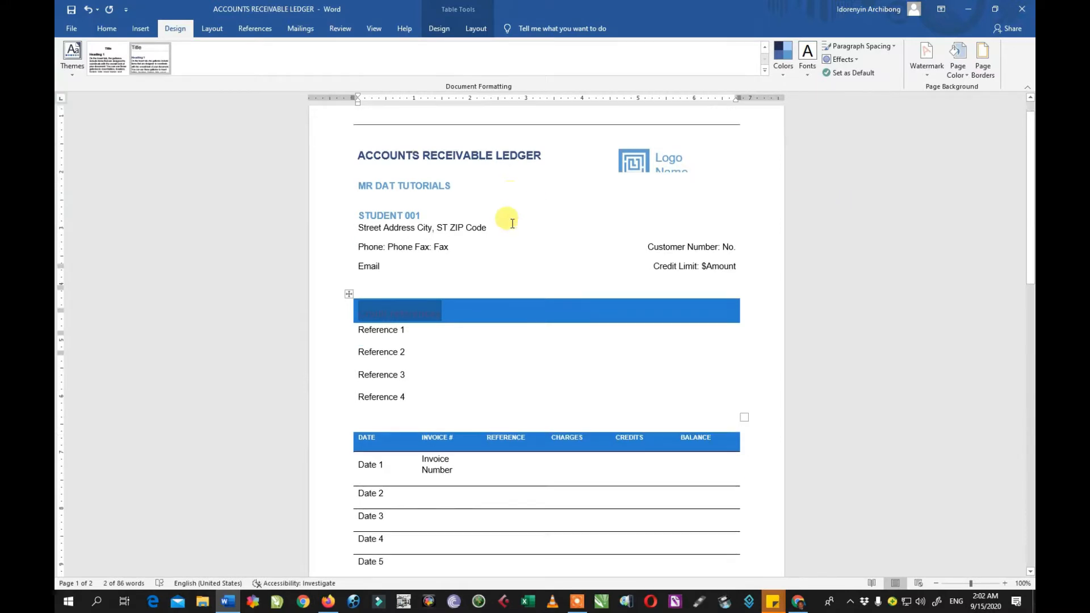
scroll(506, 219, "up", 4)
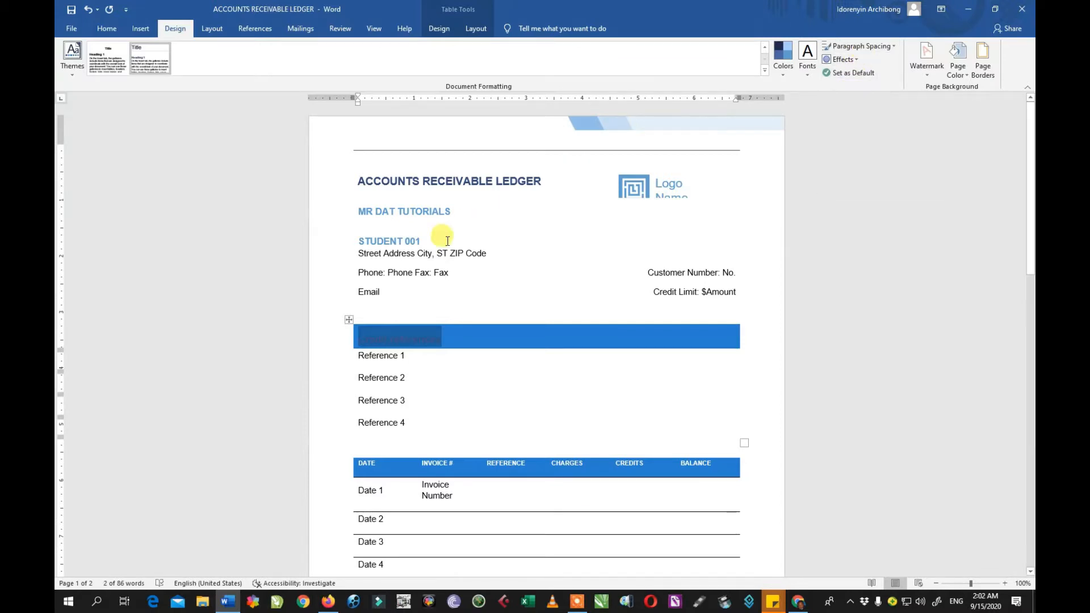
Select the STUDENT 001 contact block through the Email line and set the document's paragraph spacing to Tight
left_click(424, 274)
left_click(402, 301)
left_click_drag(369, 276, 360, 233)
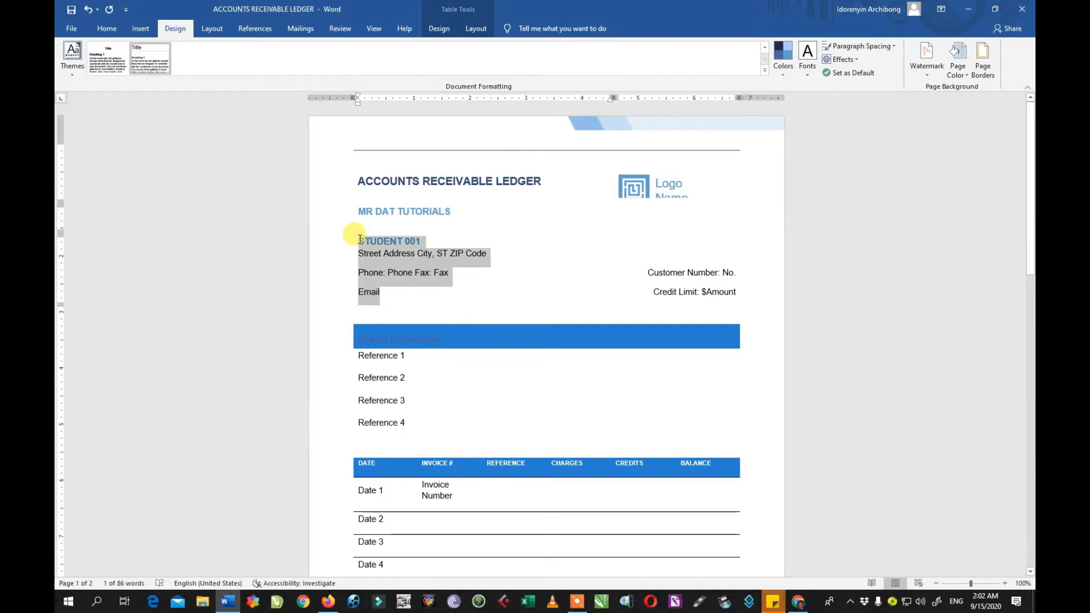
left_click(893, 48)
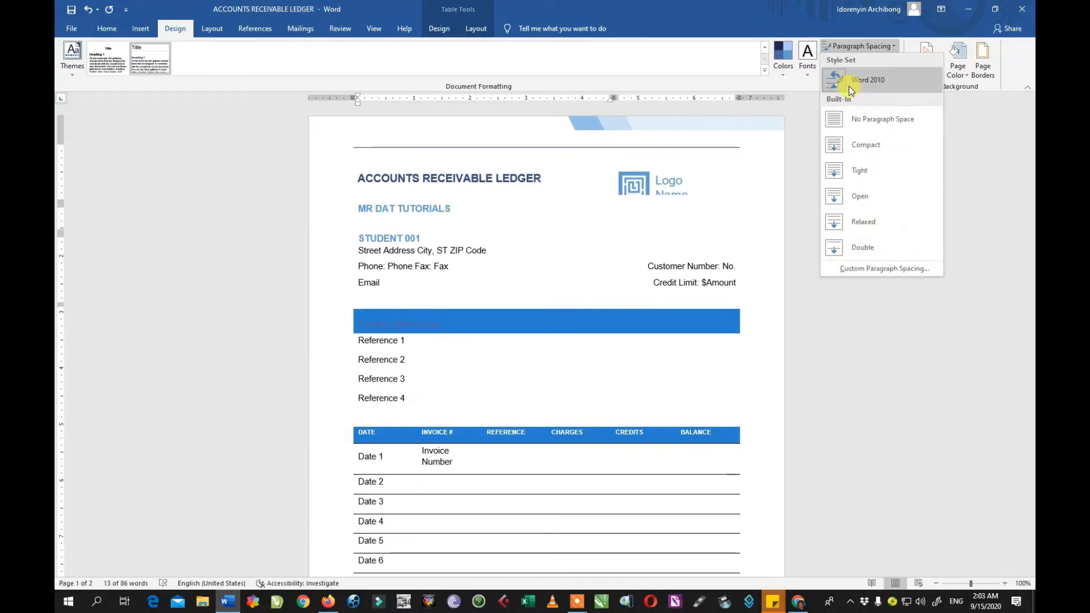
left_click(836, 175)
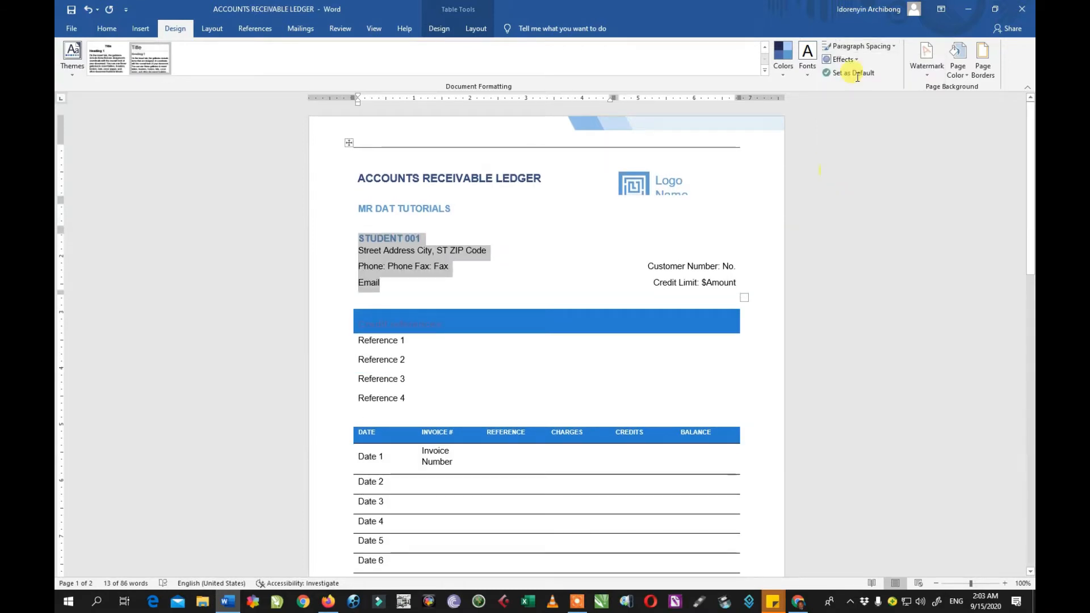
left_click(860, 61)
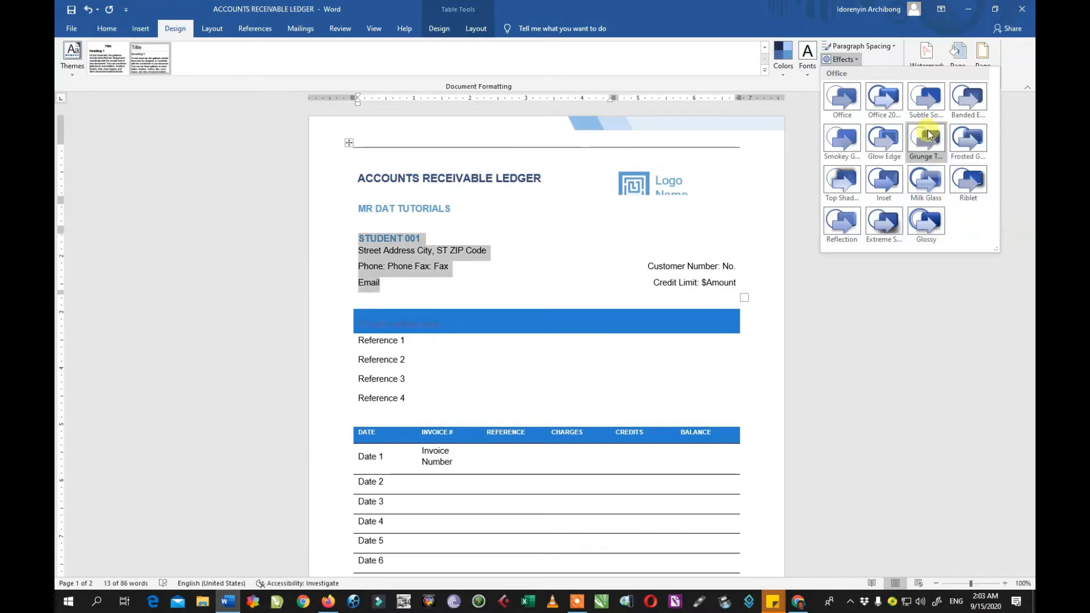
left_click(742, 203)
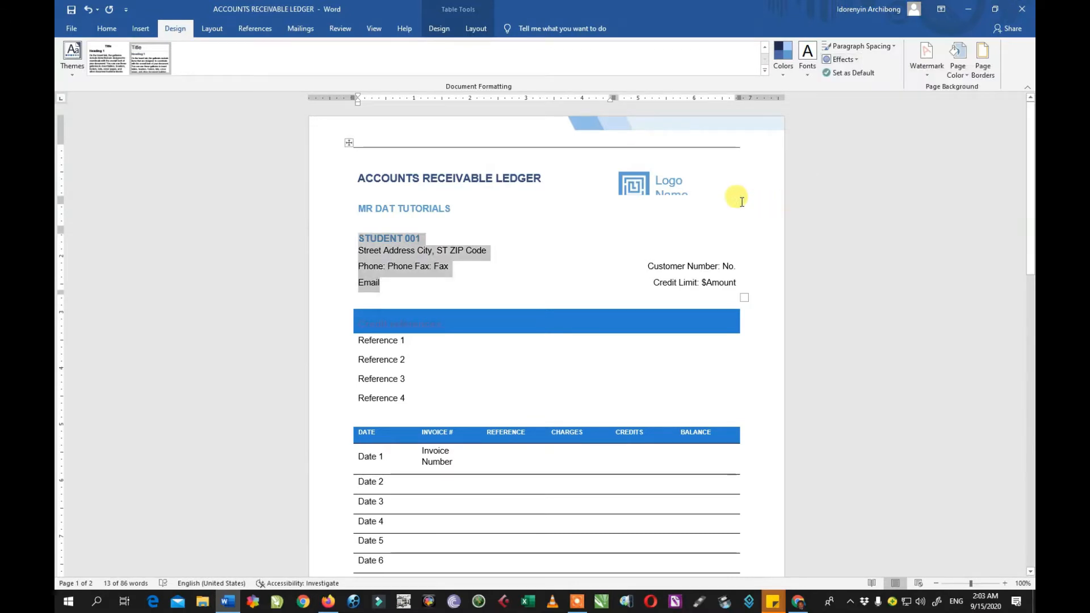
scroll(653, 295, "down", 2)
scroll(649, 309, "up", 2)
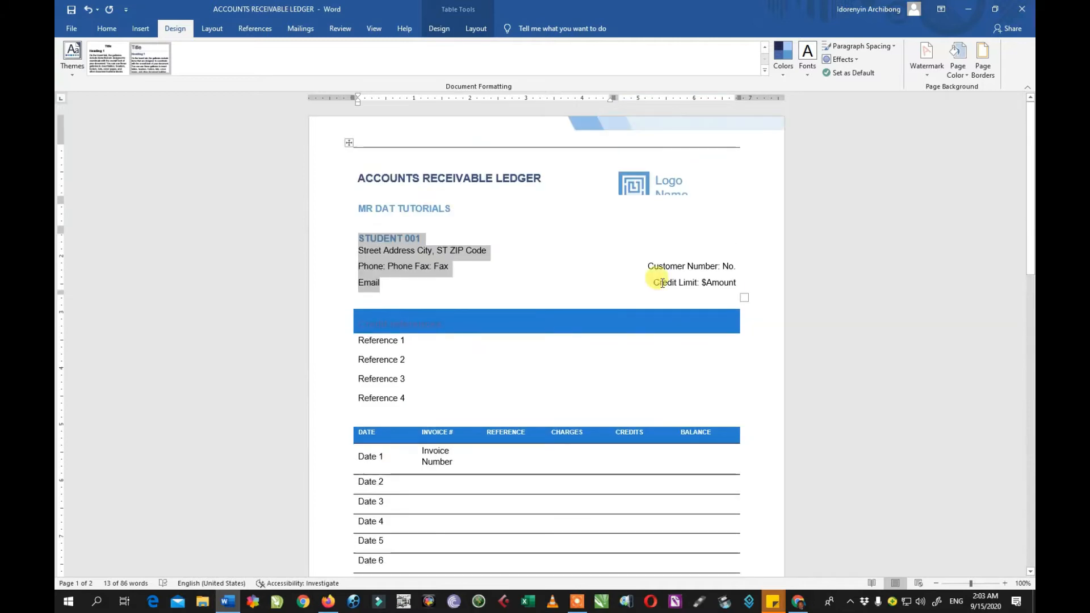
Remove the diagonal DRAFT watermark from the blank document
left_click(929, 78)
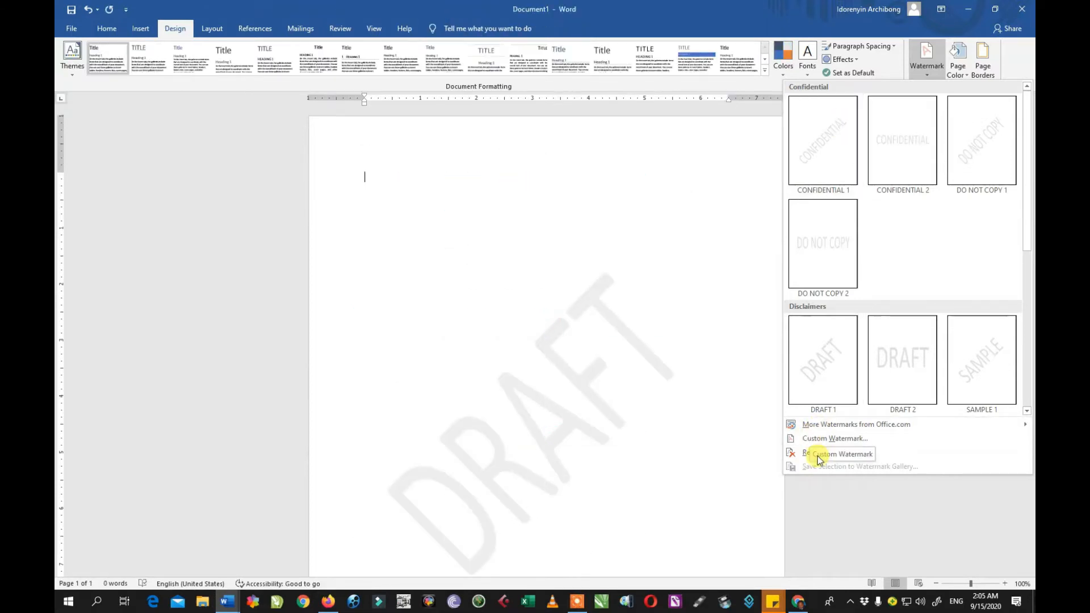
left_click(879, 425)
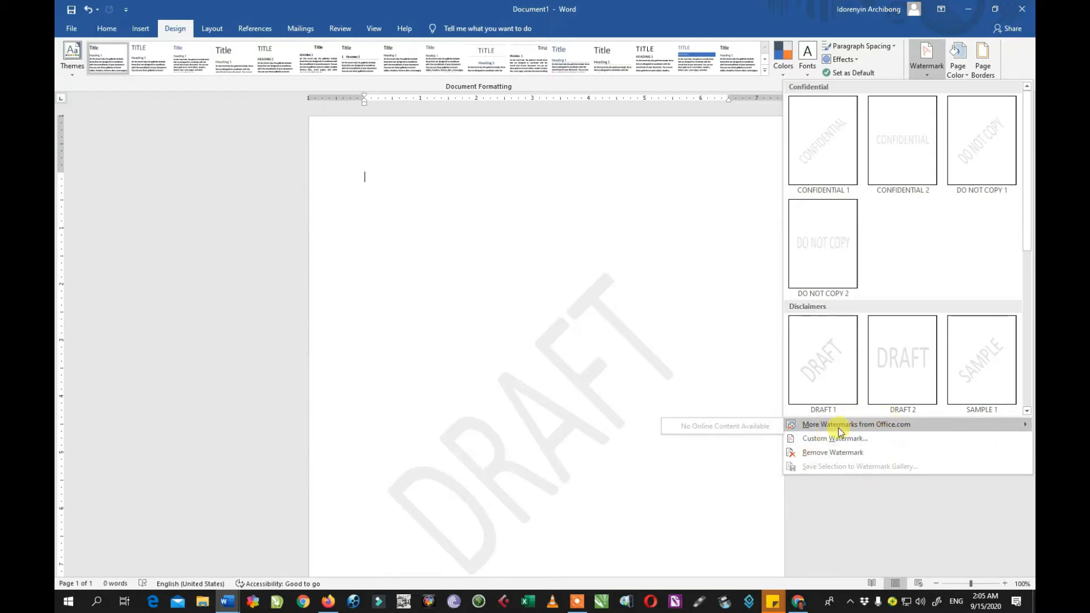
left_click(819, 453)
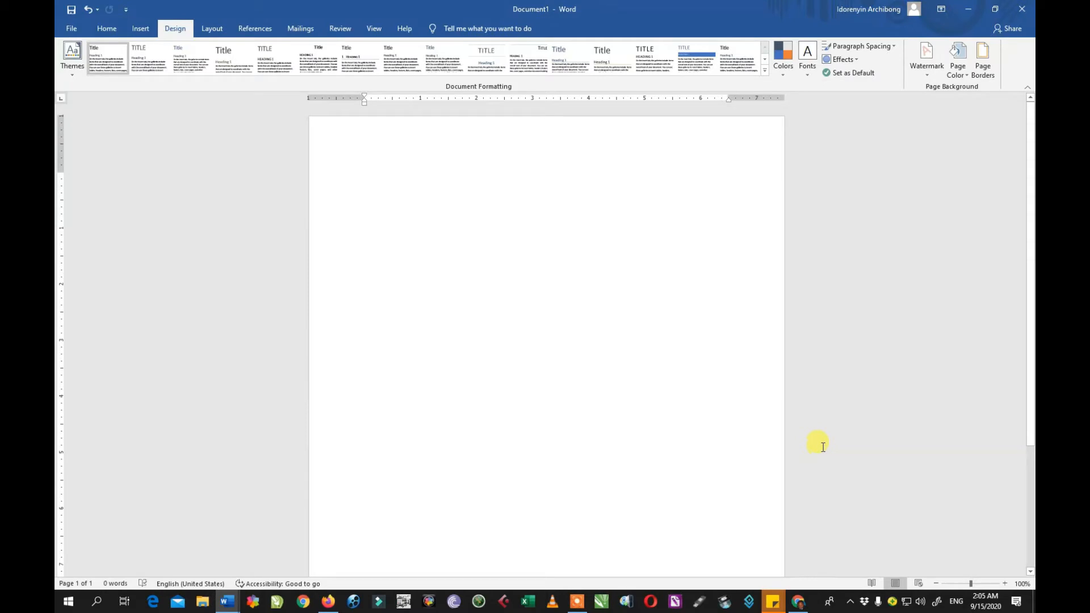
Apply a custom picture watermark using the 250 Youtube Badge image from the Pictures folder, with Auto scale and Washout
left_click(924, 73)
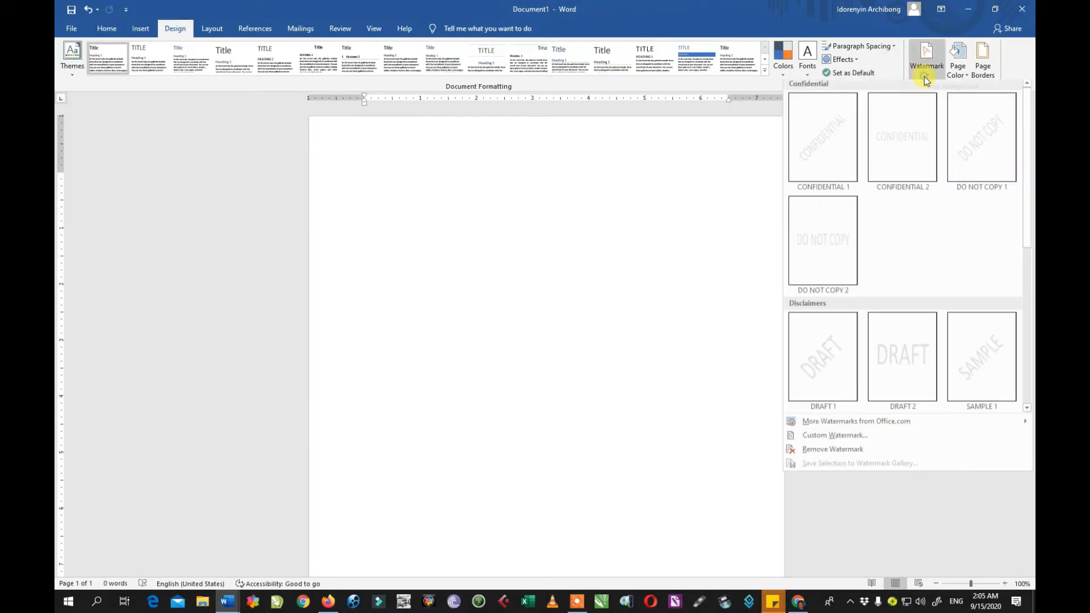
left_click(813, 439)
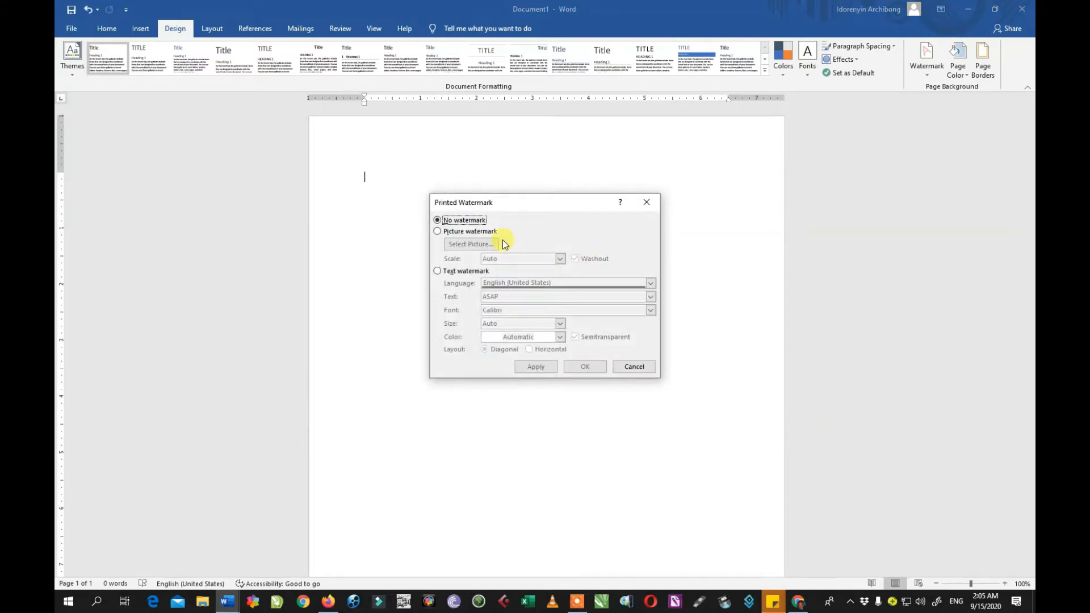
left_click(459, 232)
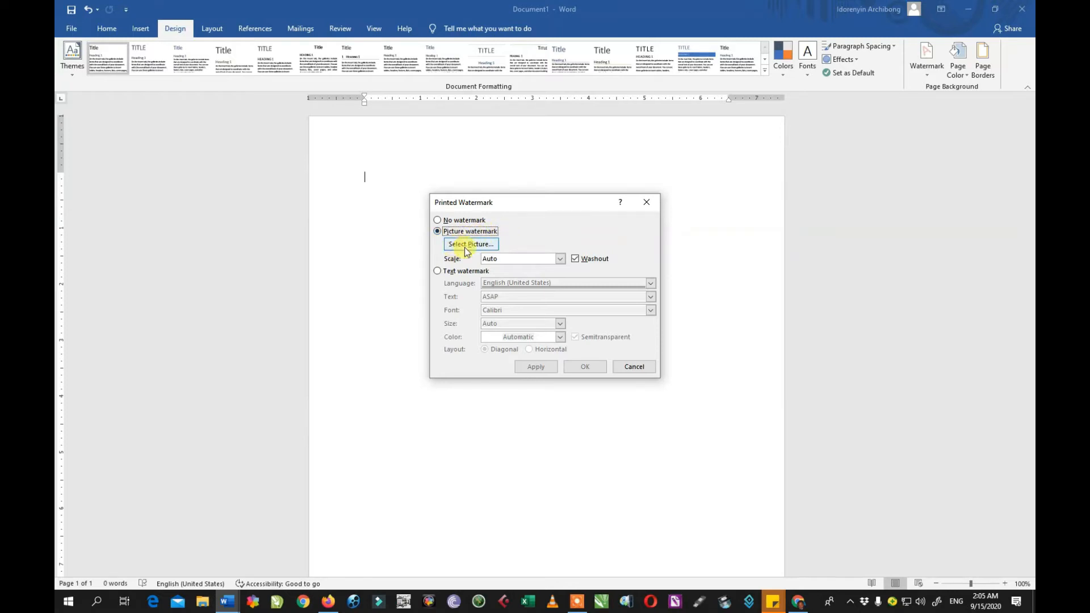
left_click(474, 244)
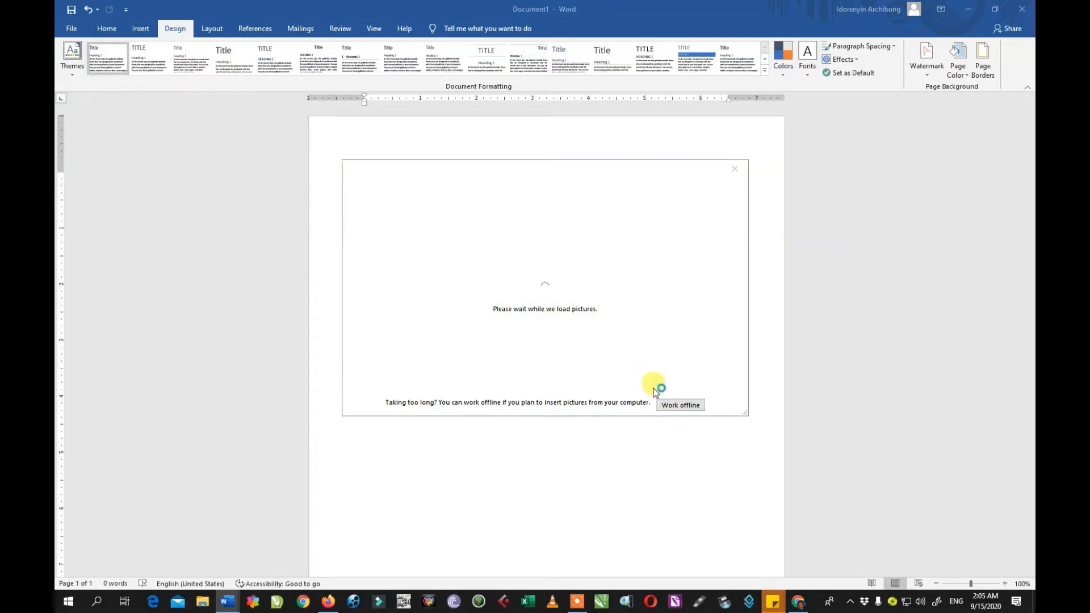
left_click(679, 406)
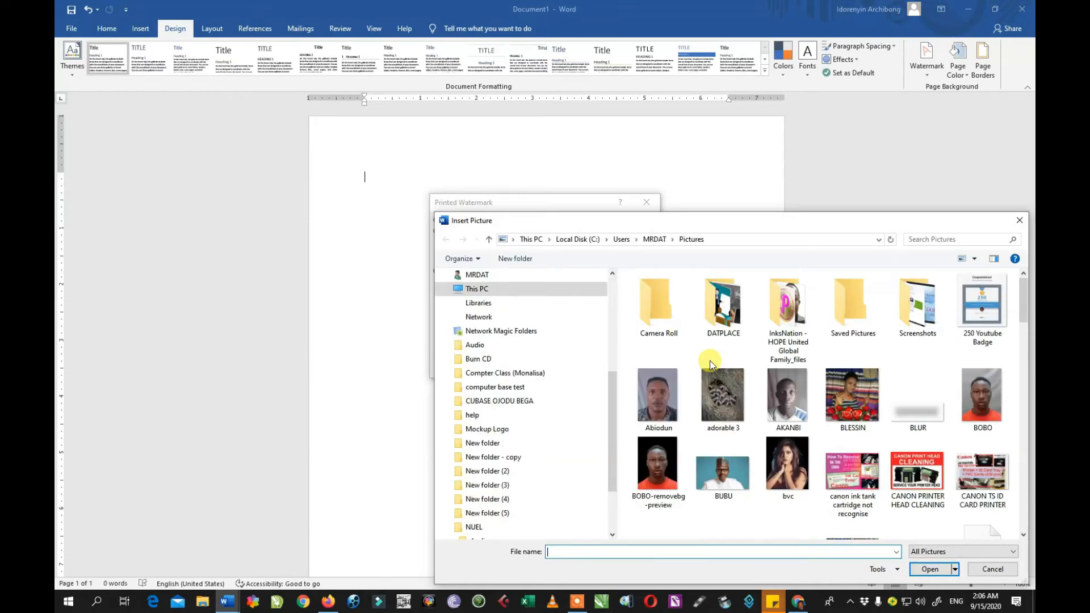
left_click(984, 318)
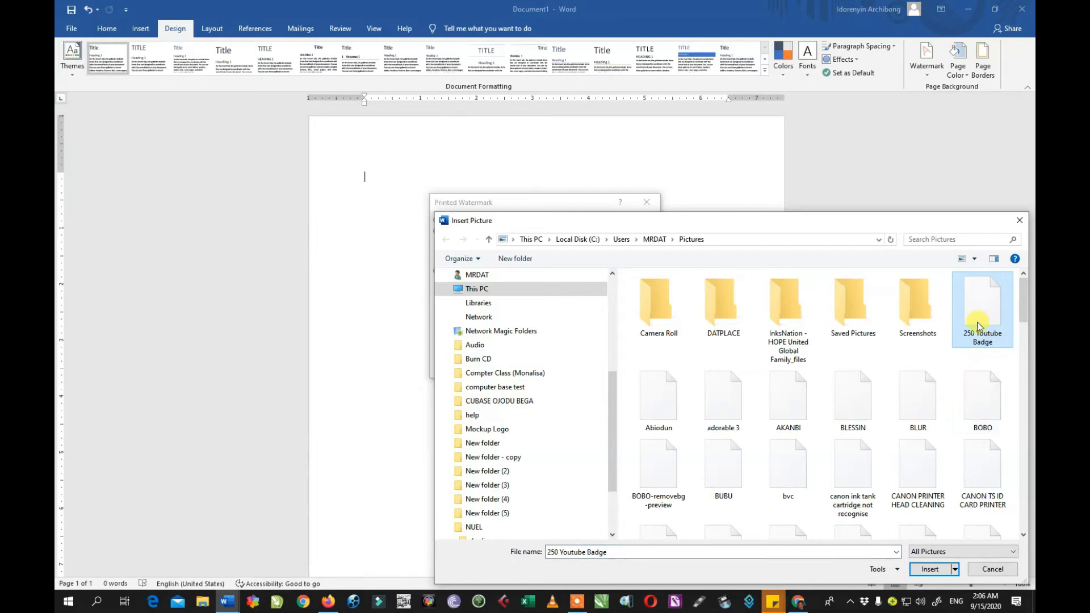
left_click(930, 569)
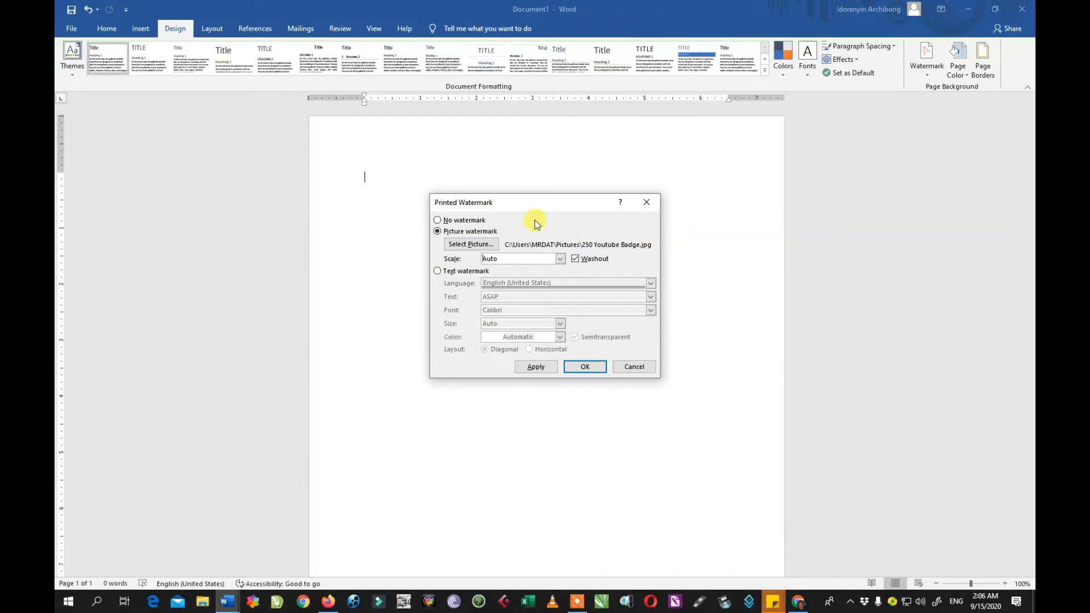
left_click_drag(499, 200, 461, 291)
left_click(493, 449)
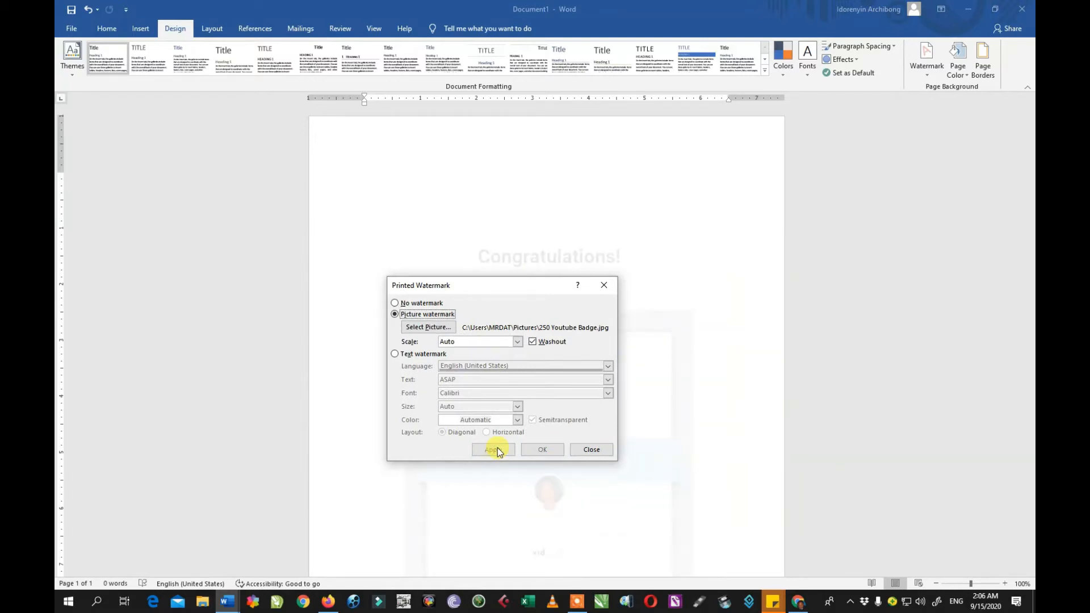
Turn off Washout for the badge picture watermark, apply the change and look over the page
left_click_drag(427, 281, 454, 243)
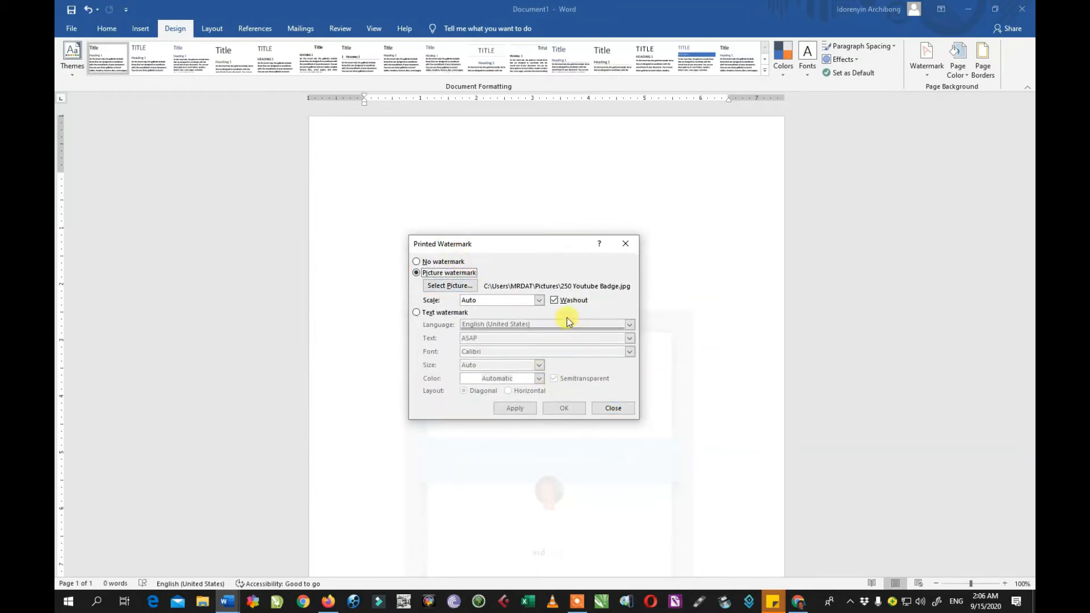
left_click(555, 300)
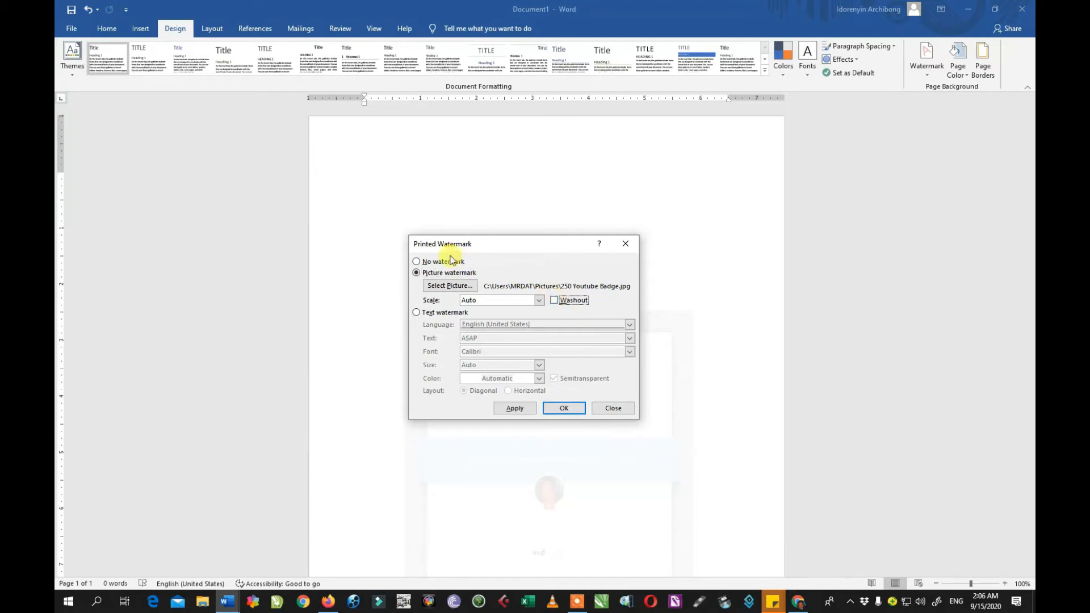
left_click_drag(478, 241, 593, 248)
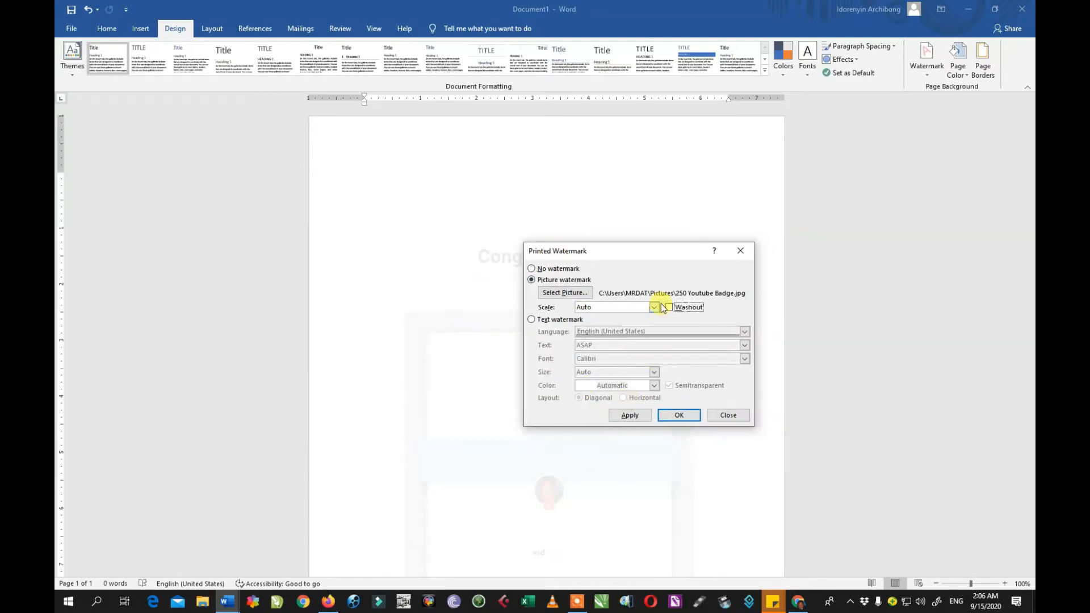
left_click(626, 416)
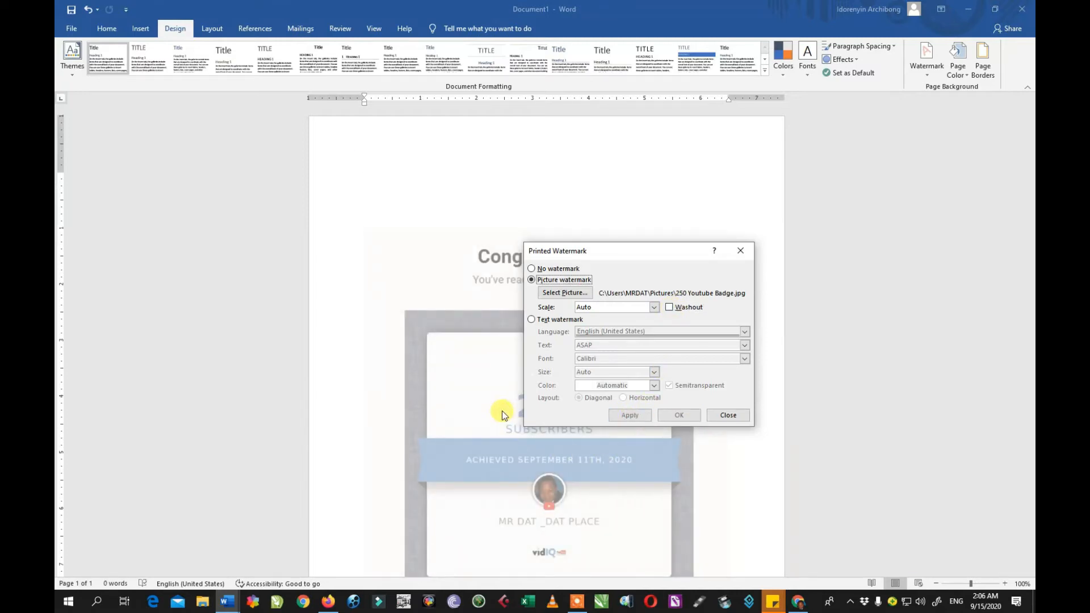
left_click(728, 415)
scroll(687, 383, "down", 4)
scroll(687, 387, "up", 5)
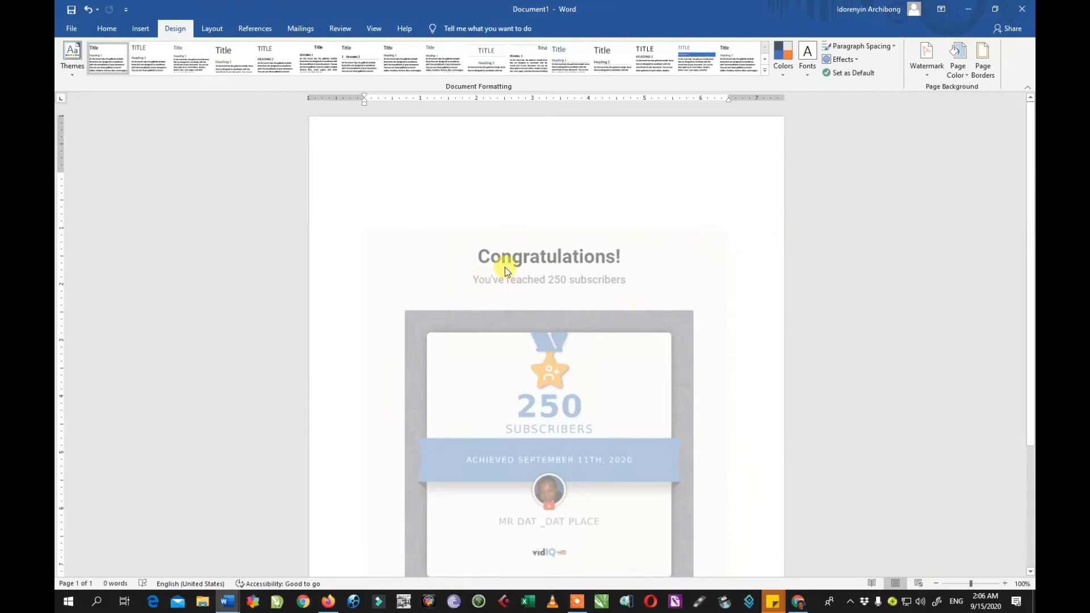
Fill the first three lines of the page with filler text: "fbvg" followed by a continuous run of the letter d
type("fbvgddddddddddddddd")
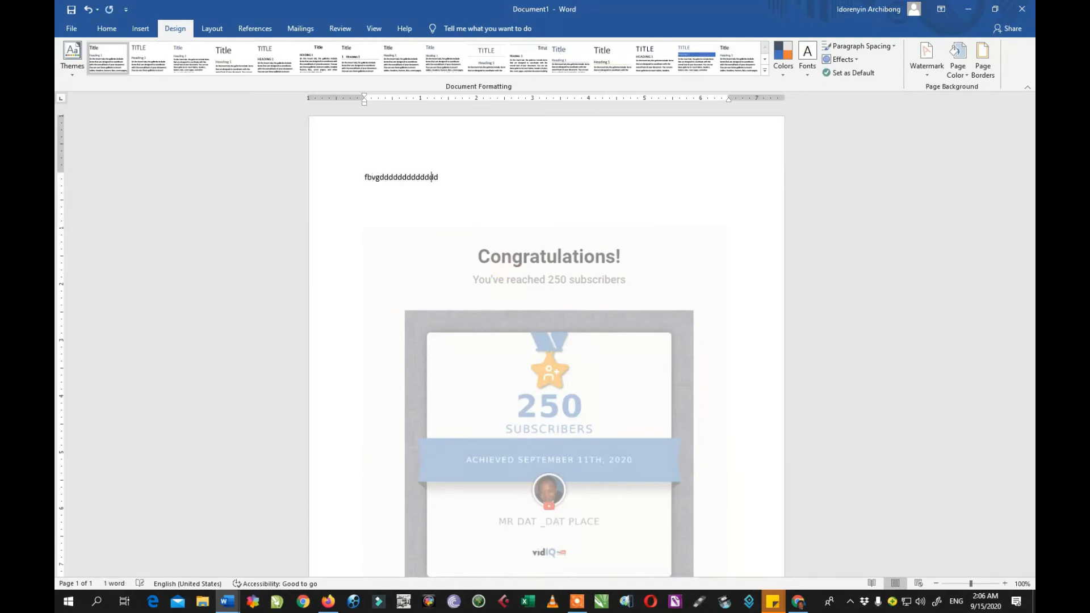
type("dddddddddddddddddddddddddddddddddddddddddddddddddddddddddddddddddddddddddddd")
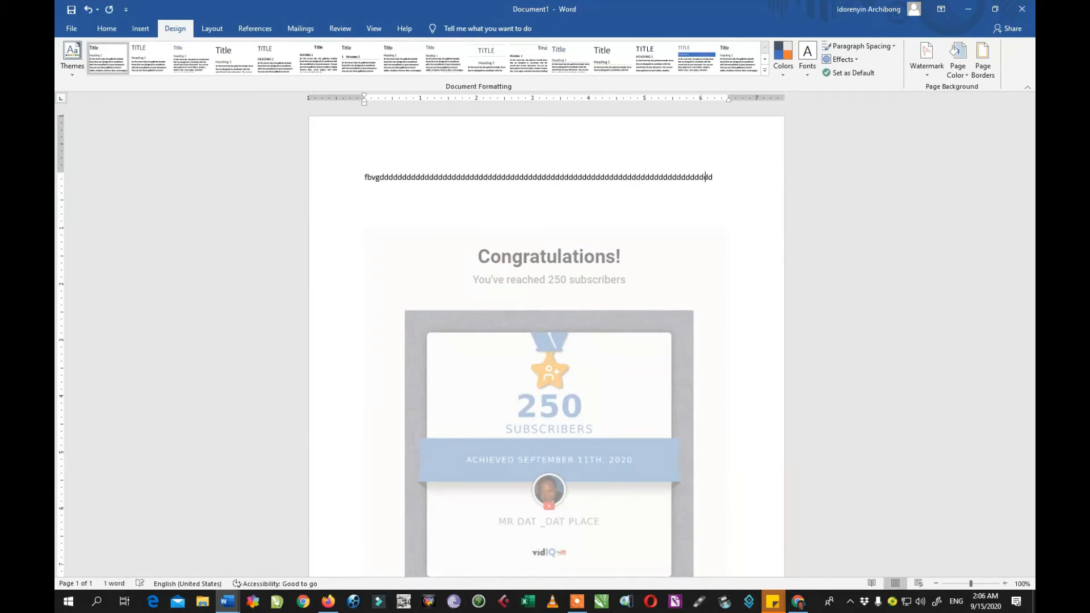
type("dddddddddddddddddddddddddddddddddddddddddddddddddddddddddddddddddddddddddddddddddddddddddddddd")
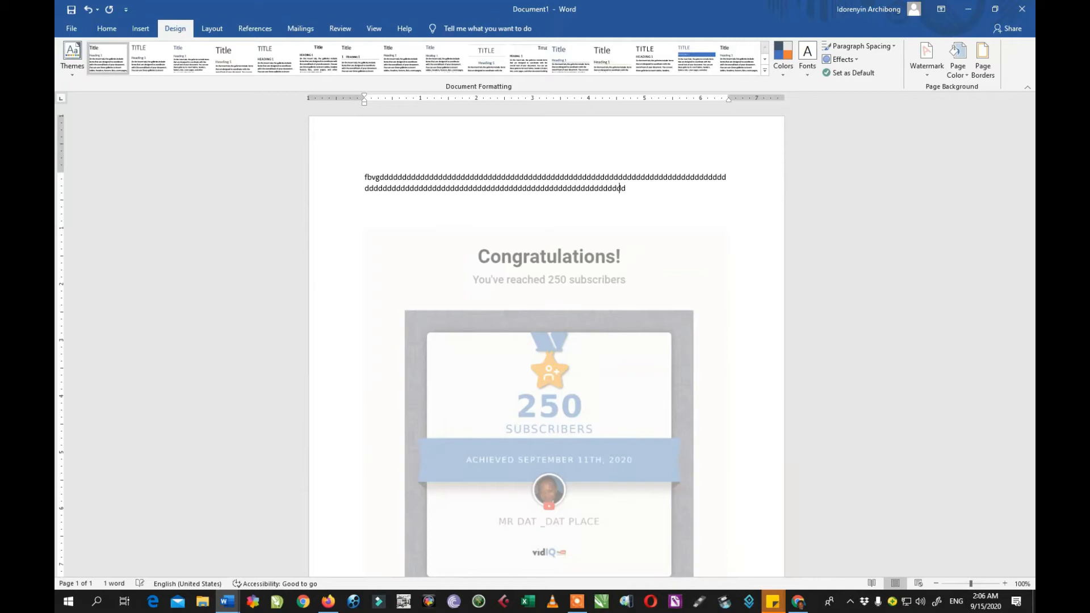
type("ddddddddddddddddddddddddddddddddddddddddddddddddddddddddddddddddddddddddddddddd")
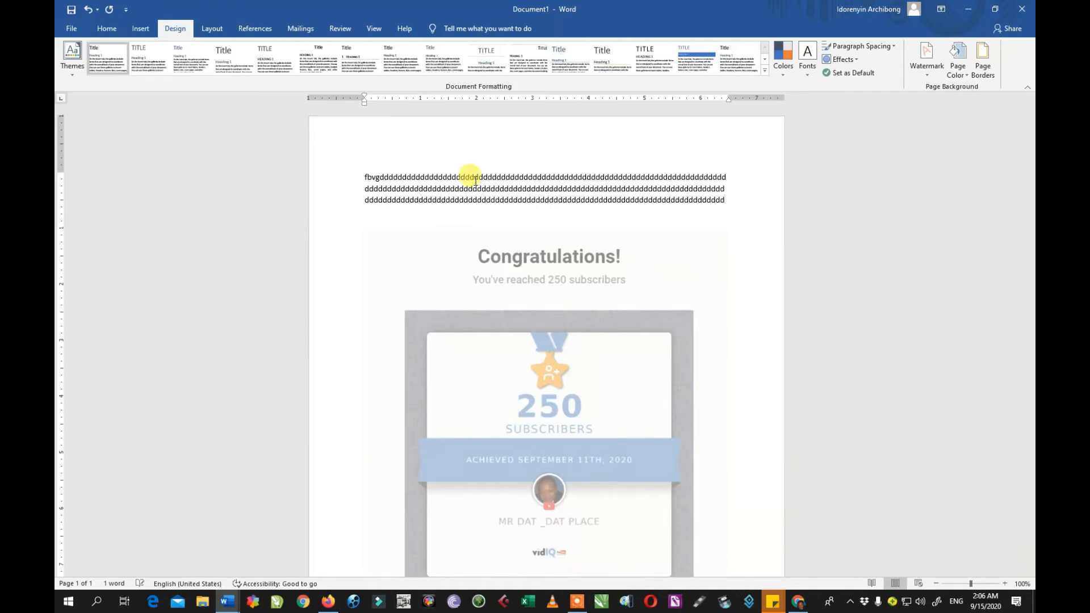
Copy the three-line filler paragraph and paste it eight times below, then check the text over the watermark
left_click_drag(727, 202, 332, 171)
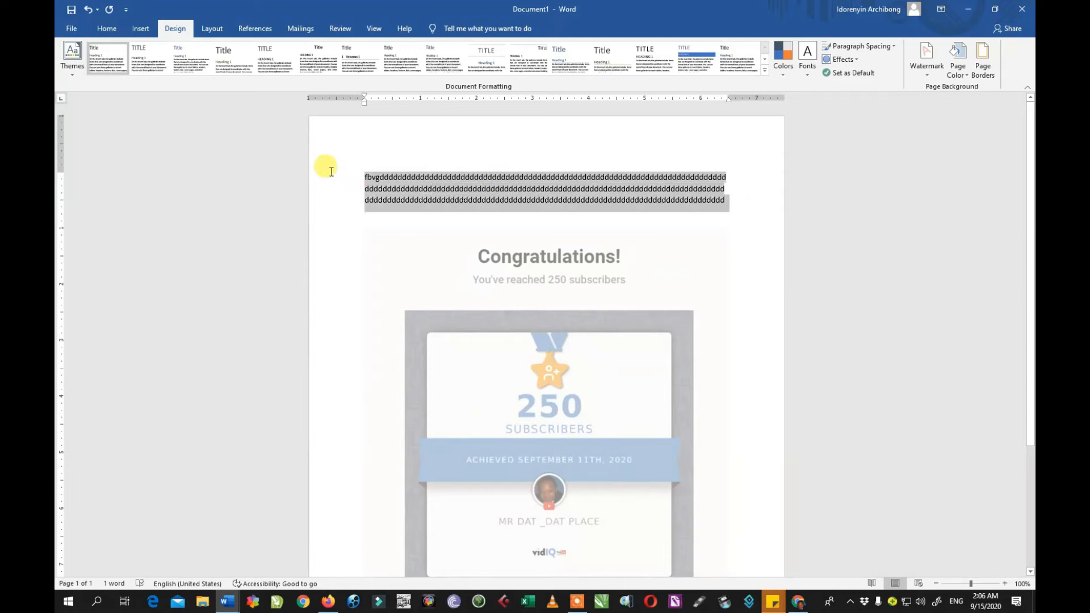
right_click(418, 178)
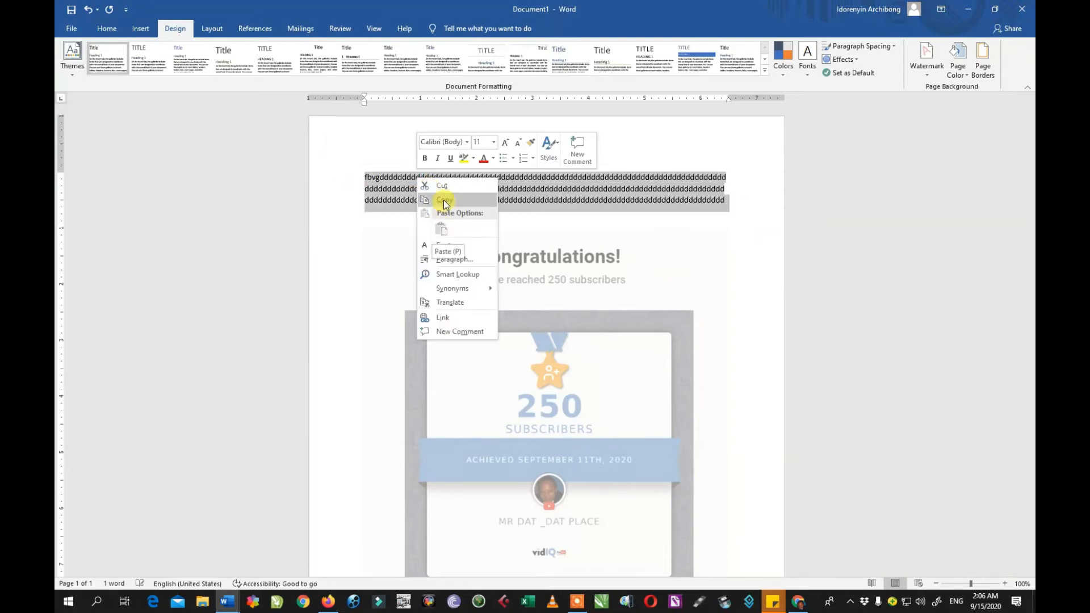
left_click(444, 200)
left_click(736, 198)
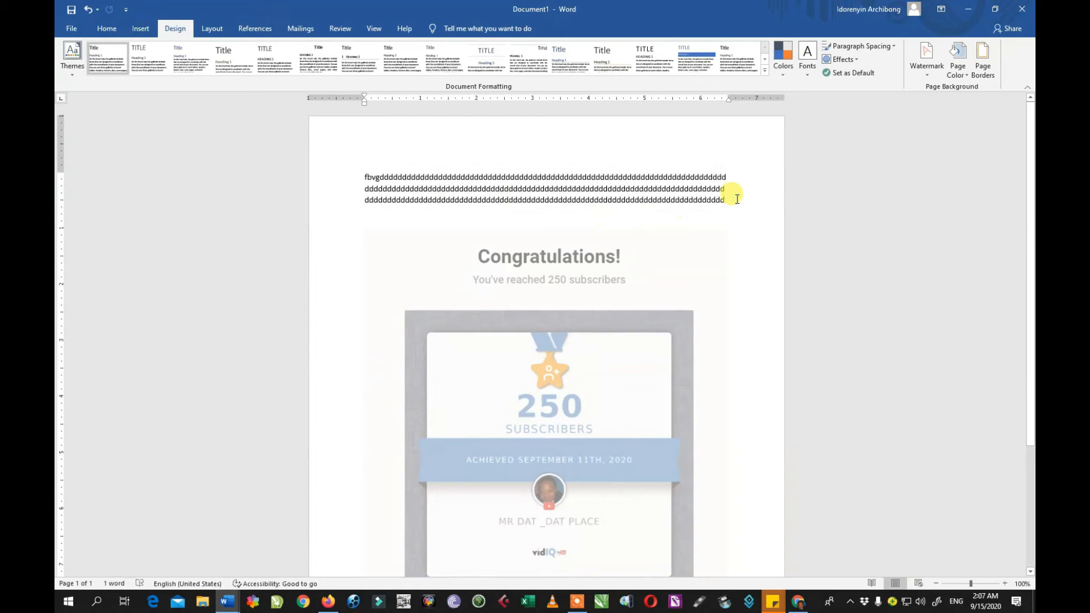
key("Return")
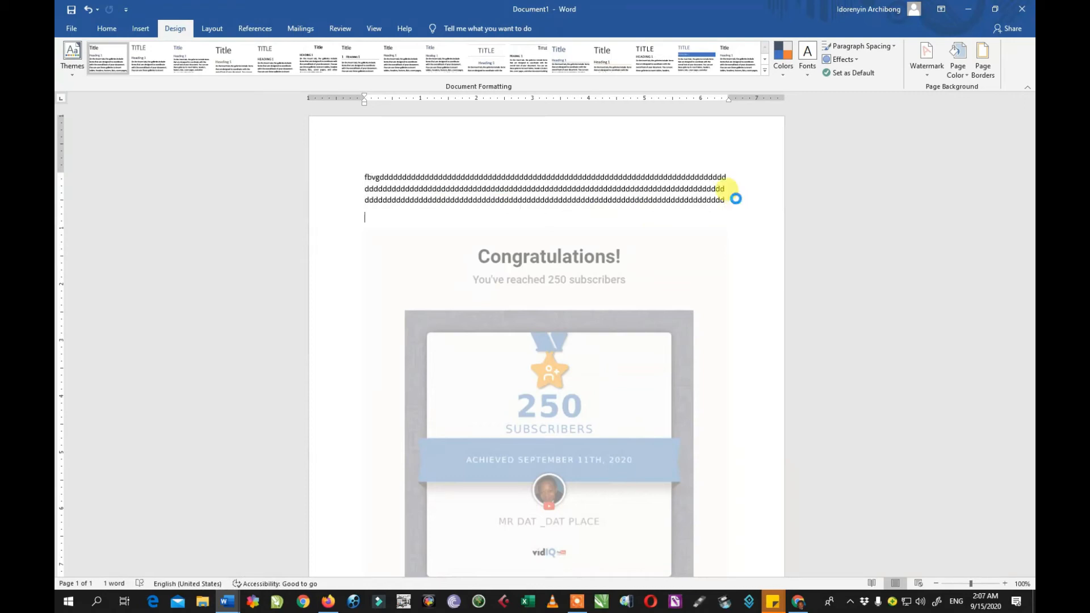
key("ctrl+v")
key("ctrl+v")
key("ctrl+v")
key("ctrl+v")
key("ctrl+v")
key("ctrl+v")
key("ctrl+v")
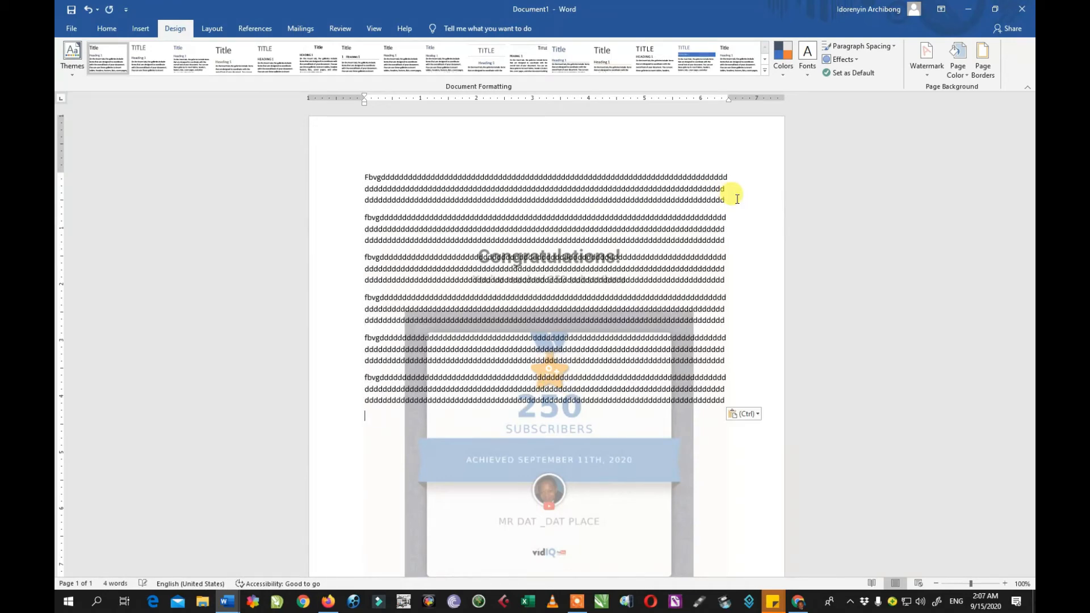
key("ctrl+v")
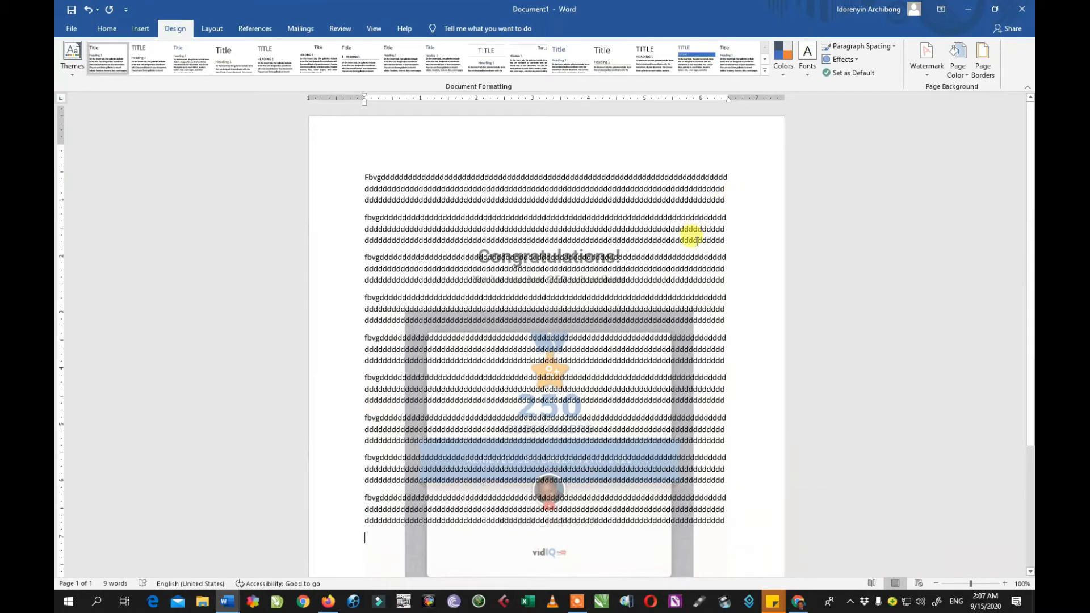
scroll(694, 243, "down", 3)
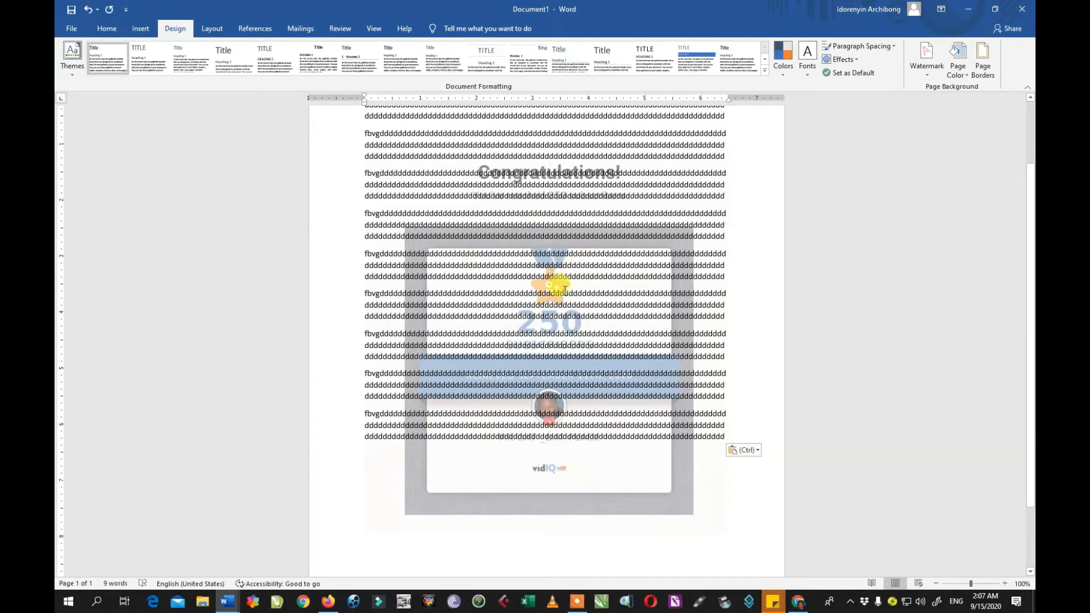
scroll(520, 231, "up", 3)
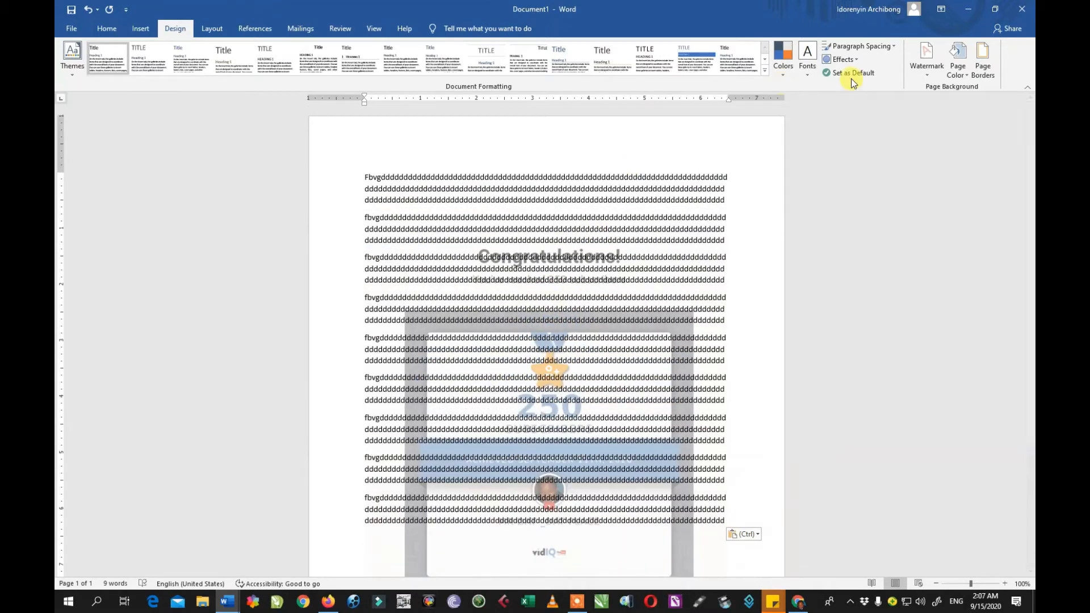
Reopen the custom watermark settings and apply a 500% scale to the picture watermark
left_click(927, 64)
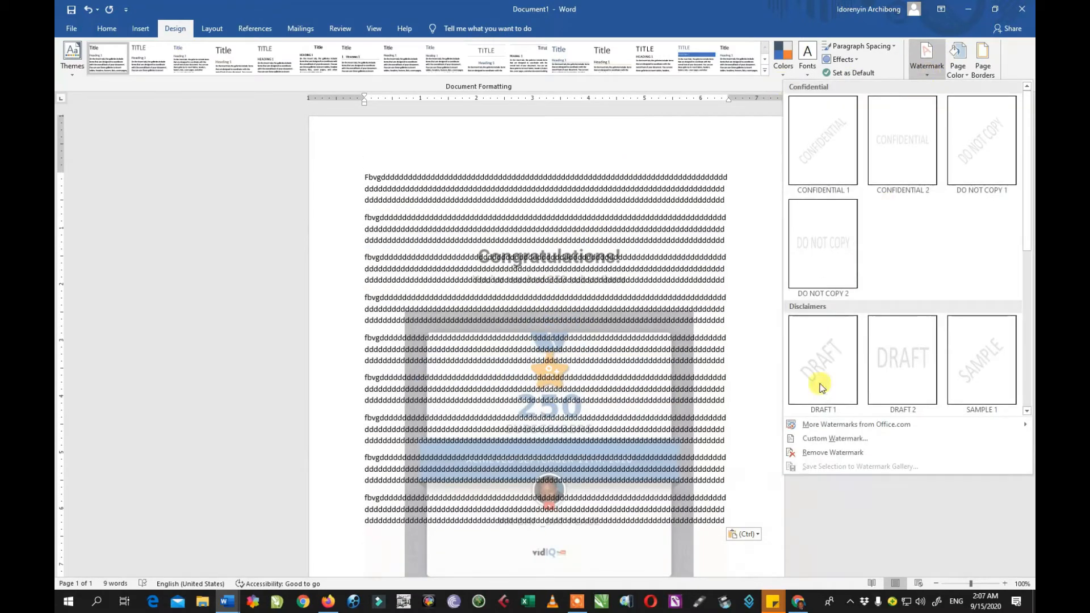
left_click(816, 440)
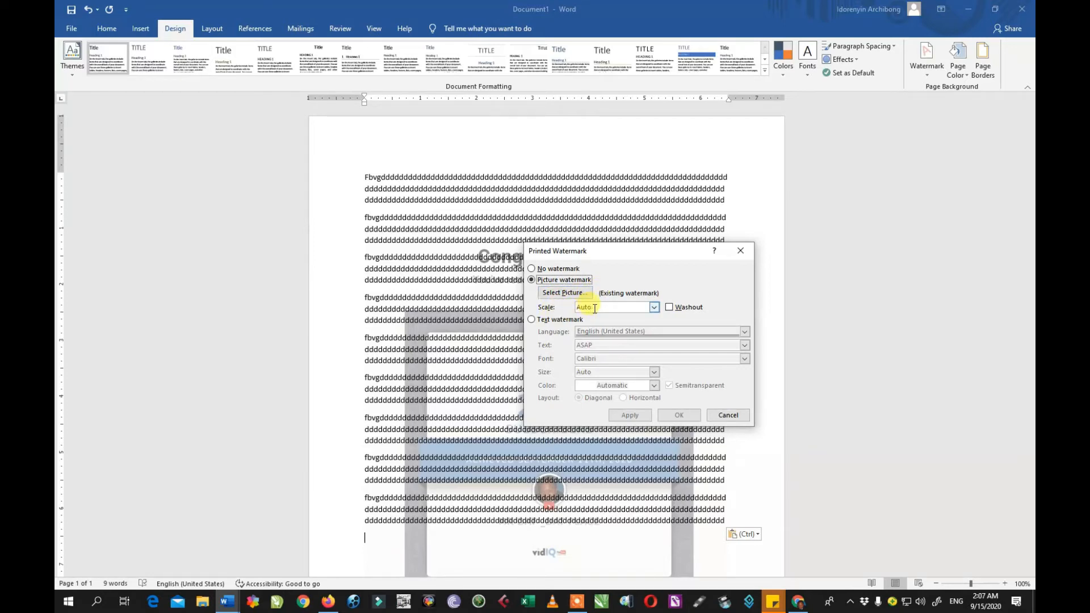
left_click(654, 306)
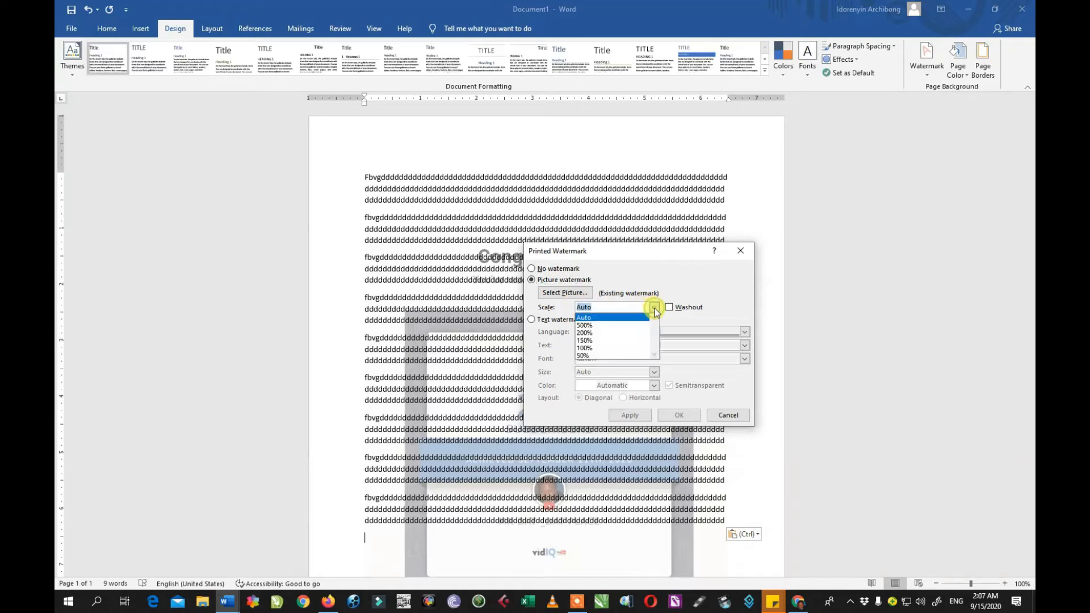
left_click(585, 325)
left_click(632, 415)
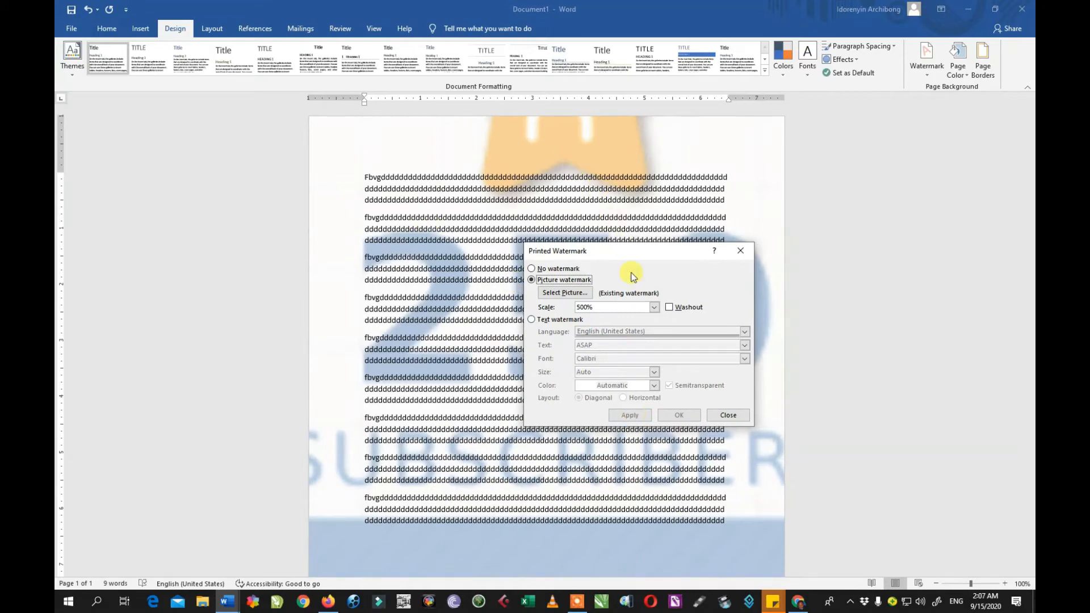
Set the picture watermark's scale to 200% and apply it
left_click(654, 307)
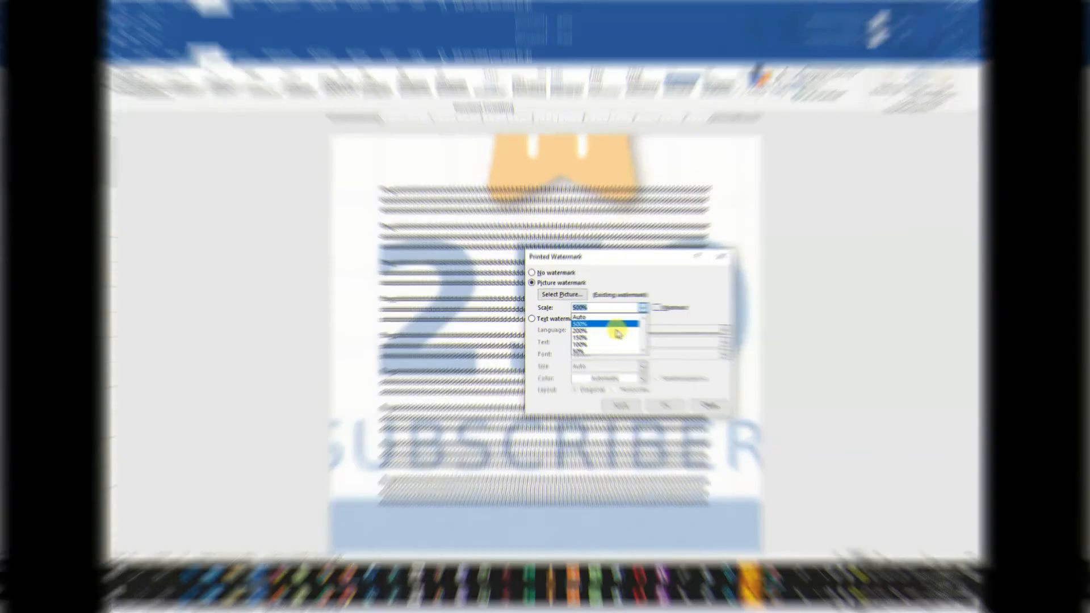
left_click(585, 333)
left_click(631, 415)
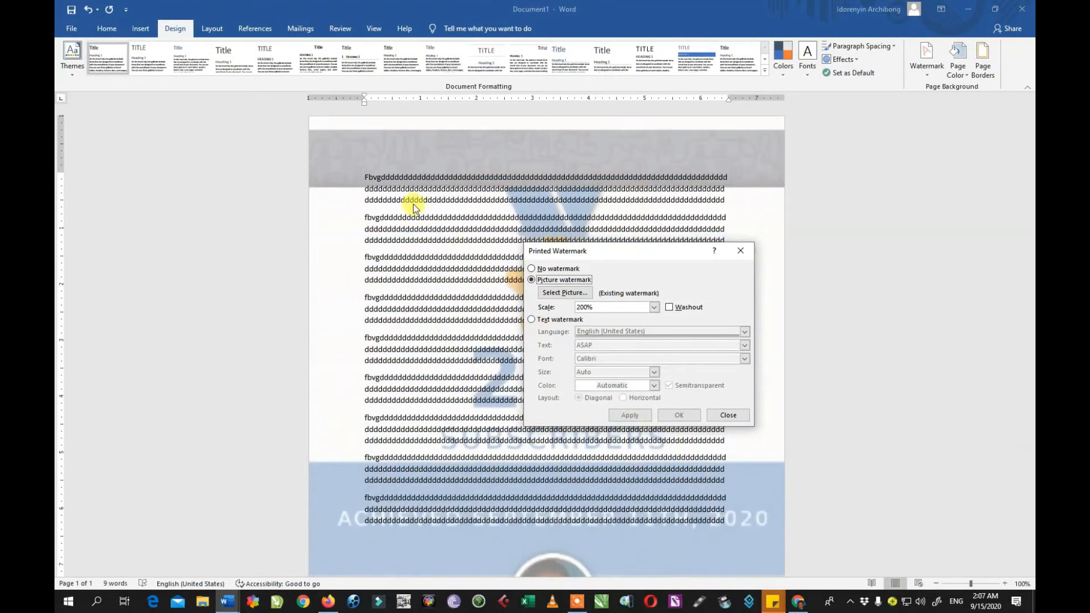
Reduce the picture watermark to 50% scale and apply the change
left_click(654, 307)
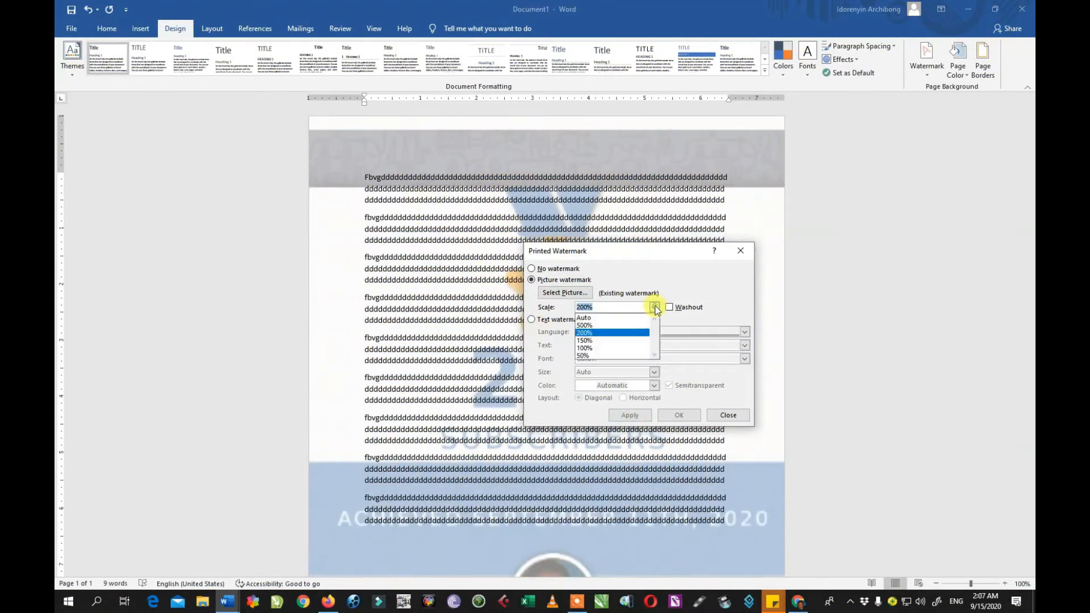
left_click(594, 355)
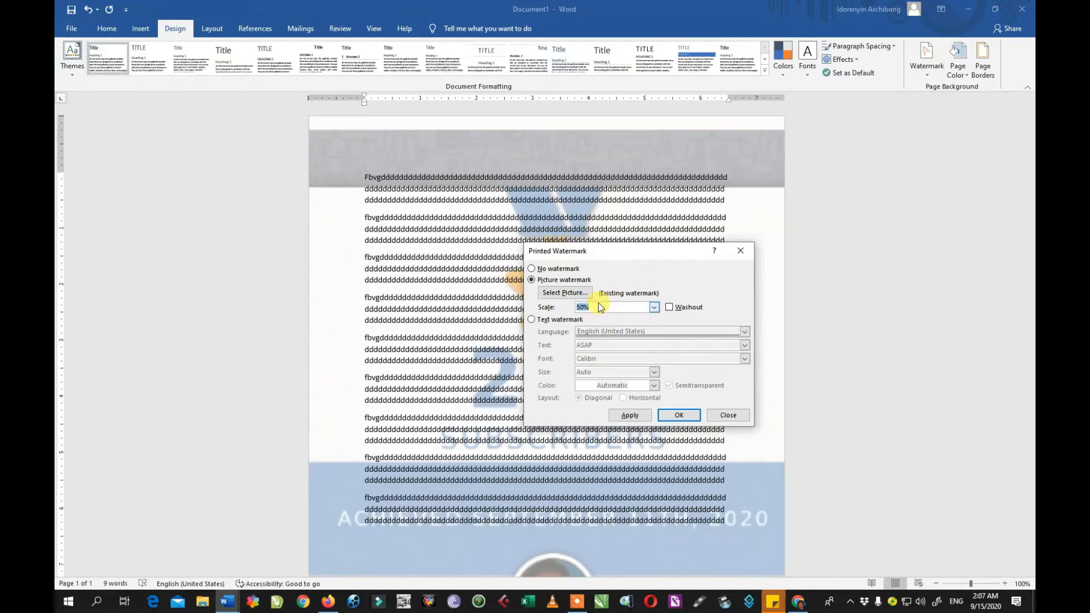
left_click(628, 415)
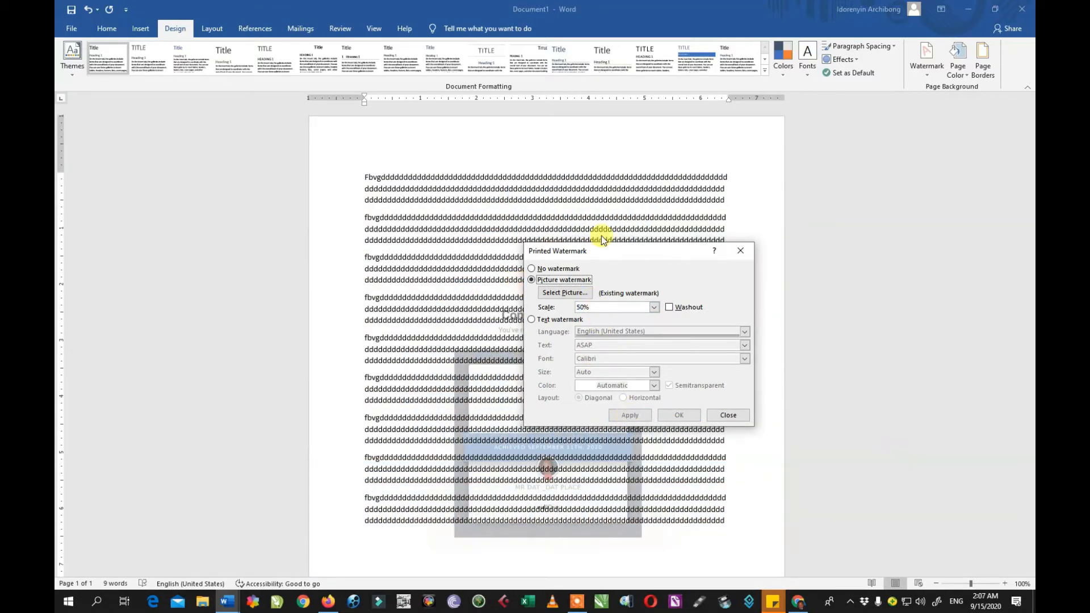
Set the picture watermark's scale to Auto and apply it
left_click(654, 308)
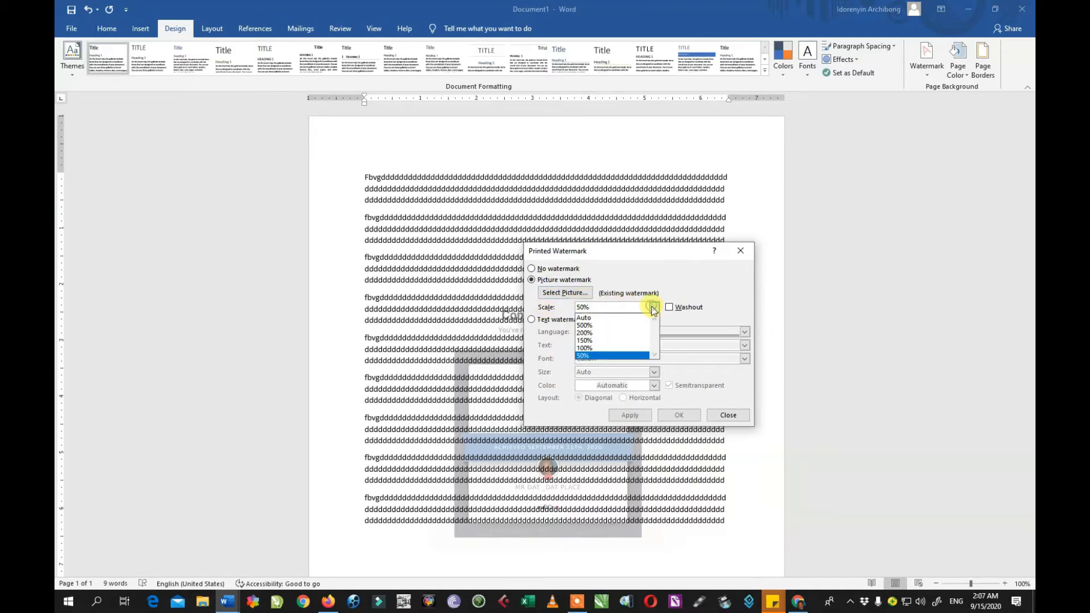
left_click(605, 318)
left_click(632, 416)
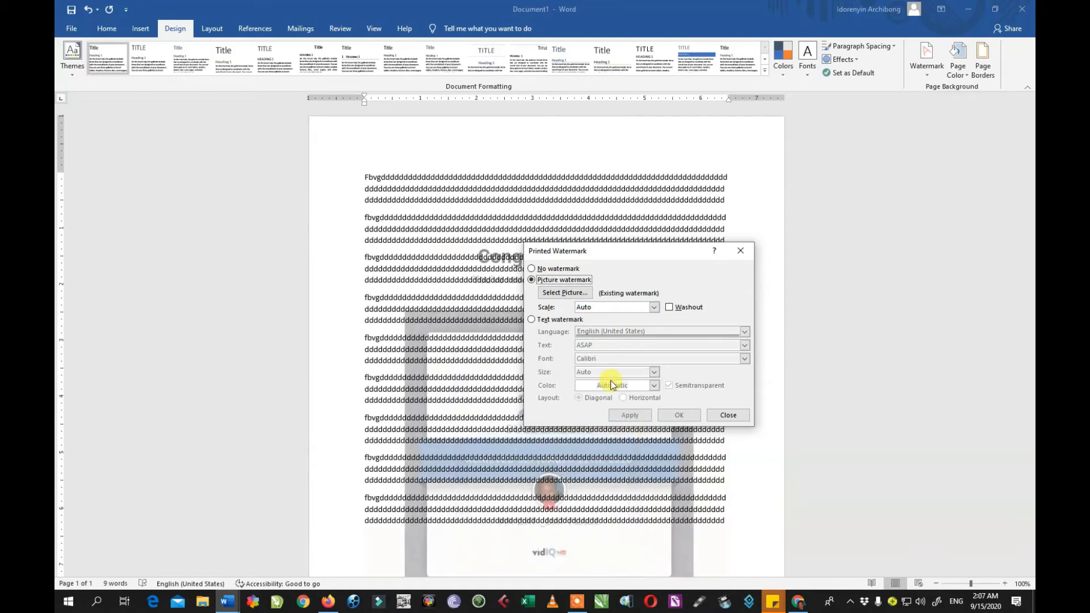
Replace the picture with a text watermark reading "ms word" in dark orange and apply it
left_click(531, 319)
left_click_drag(595, 251, 579, 150)
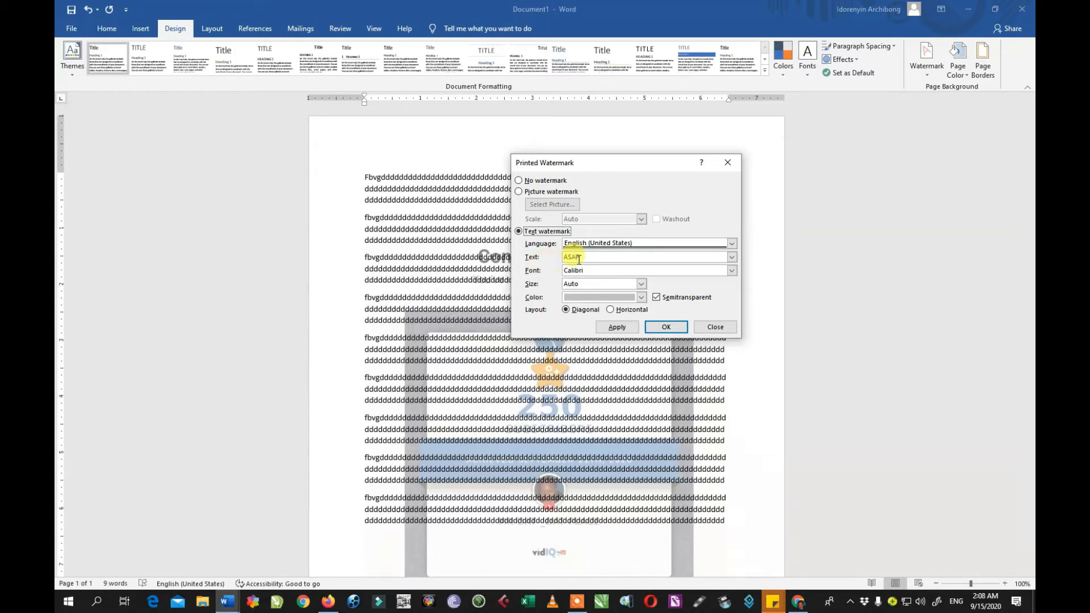
left_click(549, 258)
type("ms word")
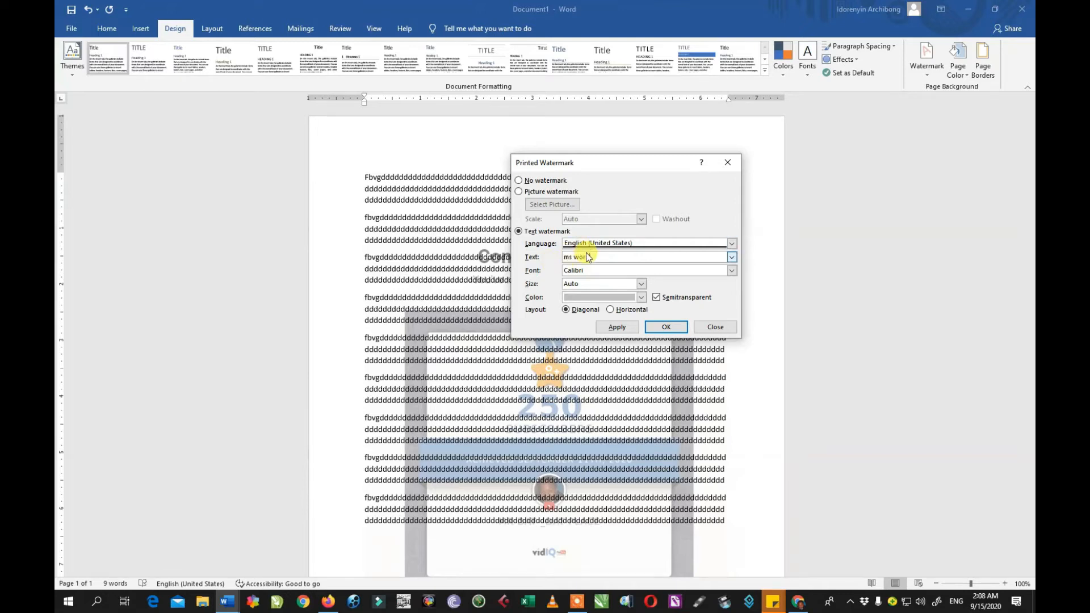
left_click(579, 297)
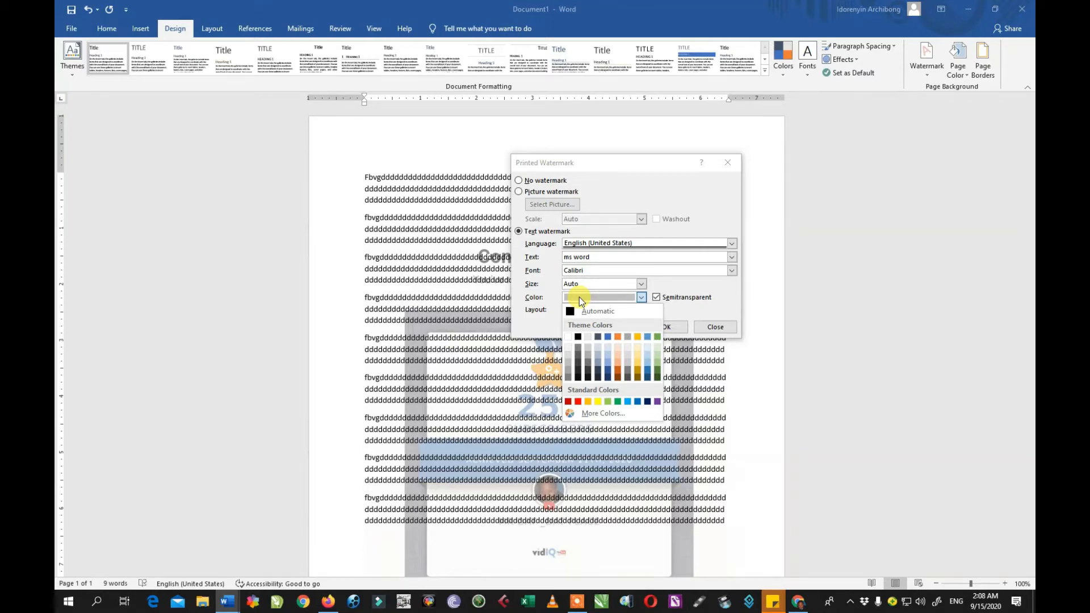
left_click(618, 370)
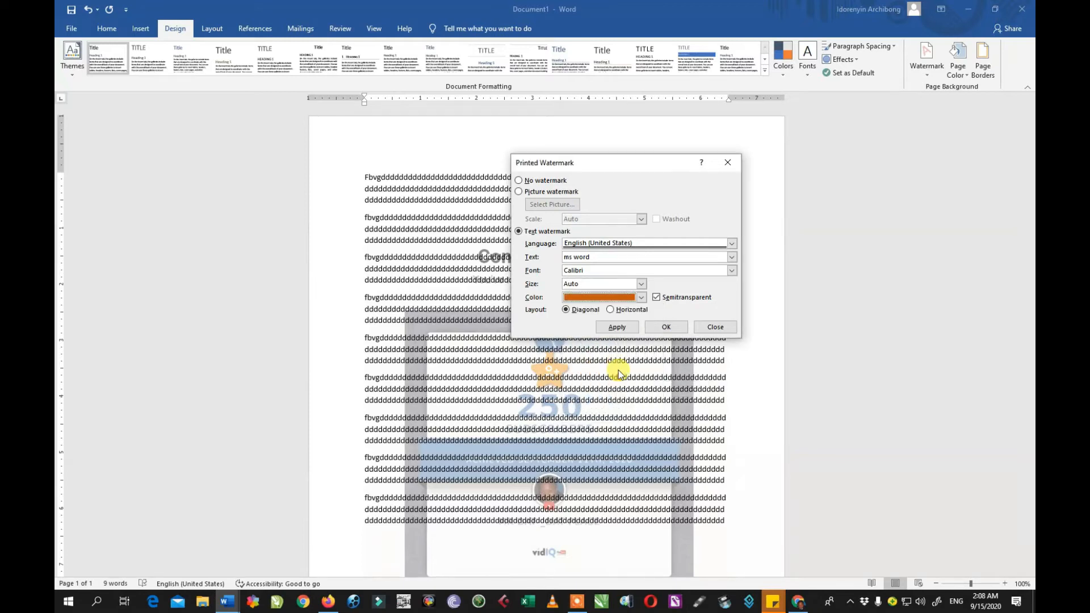
left_click(623, 327)
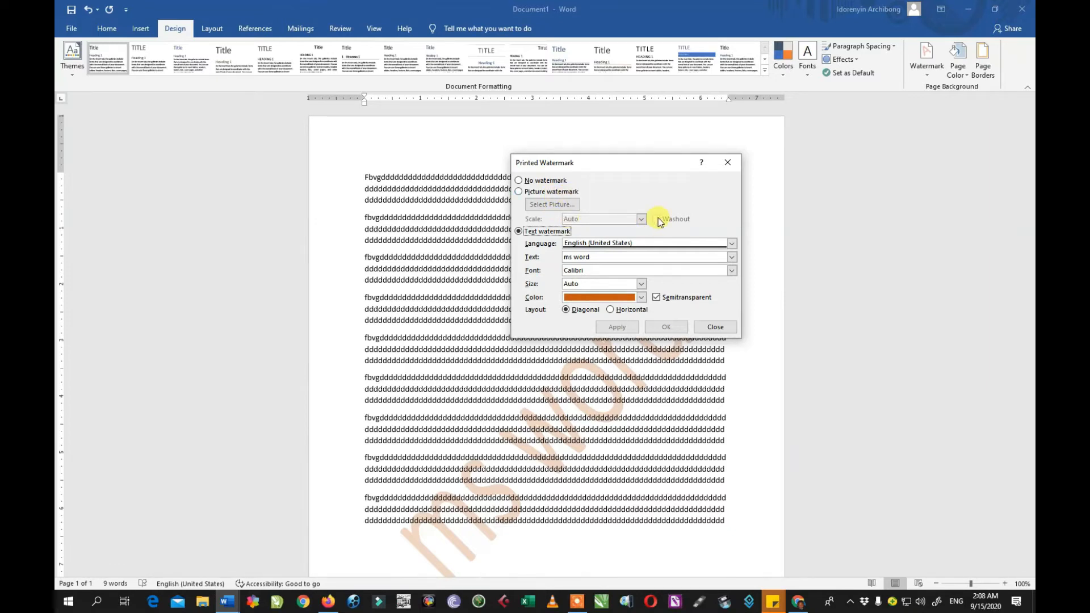
Apply the text watermark with Semitransparent off, and reapply it with Semitransparent on
left_click(657, 297)
left_click(618, 328)
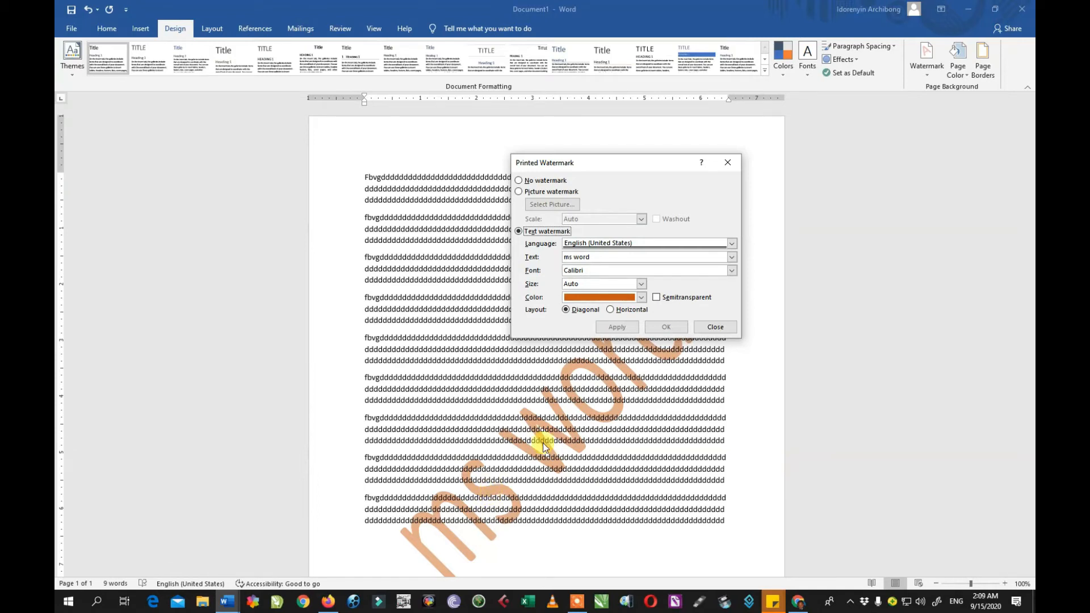
left_click(657, 297)
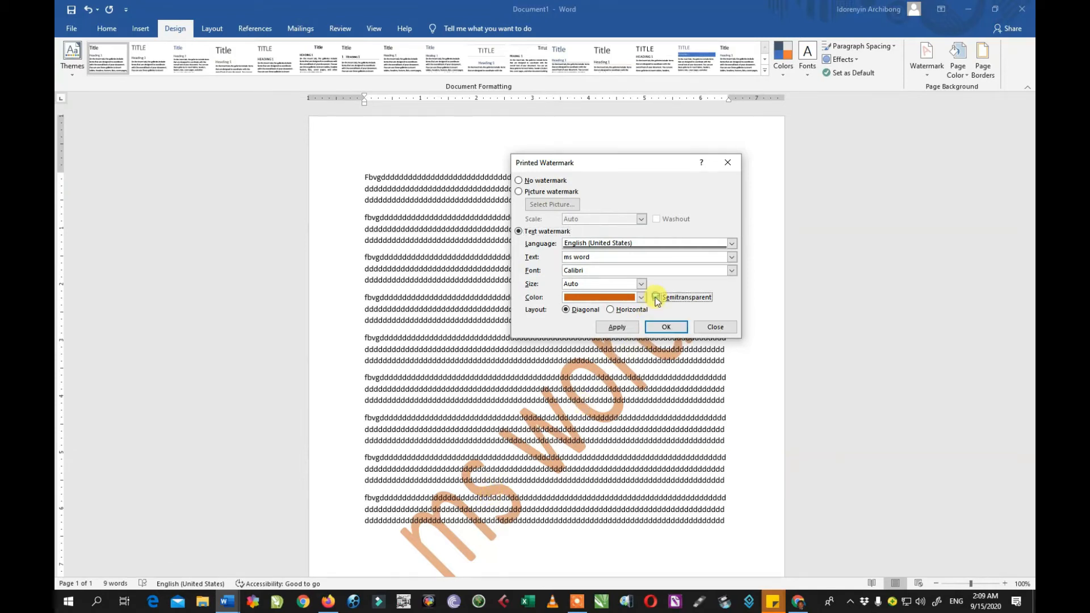
left_click(607, 331)
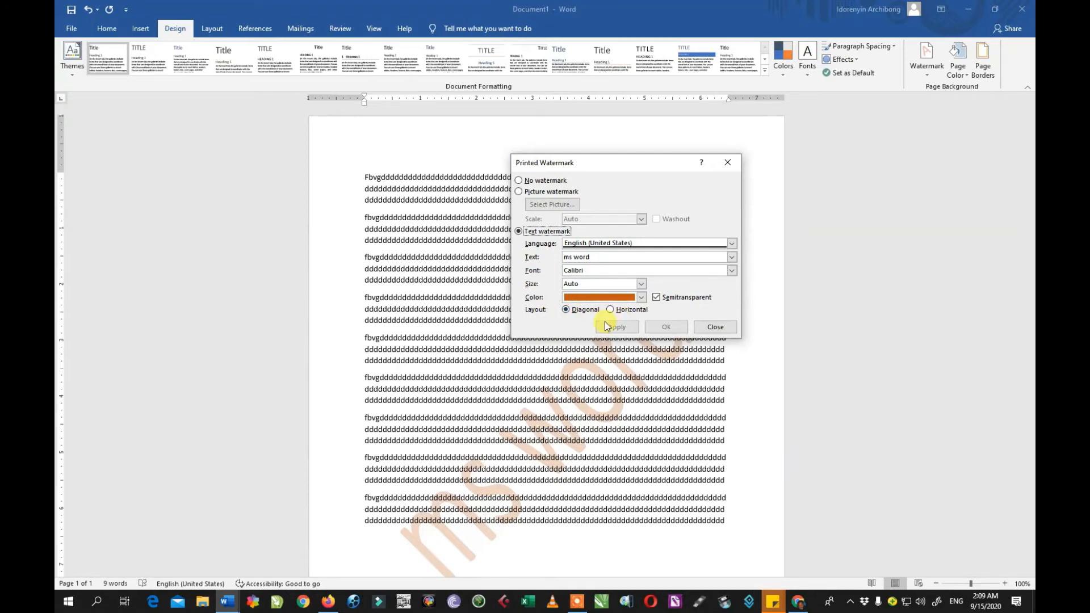
Try the Horizontal layout on the text watermark, return it to Diagonal and close the watermark settings
left_click(630, 312)
left_click(625, 325)
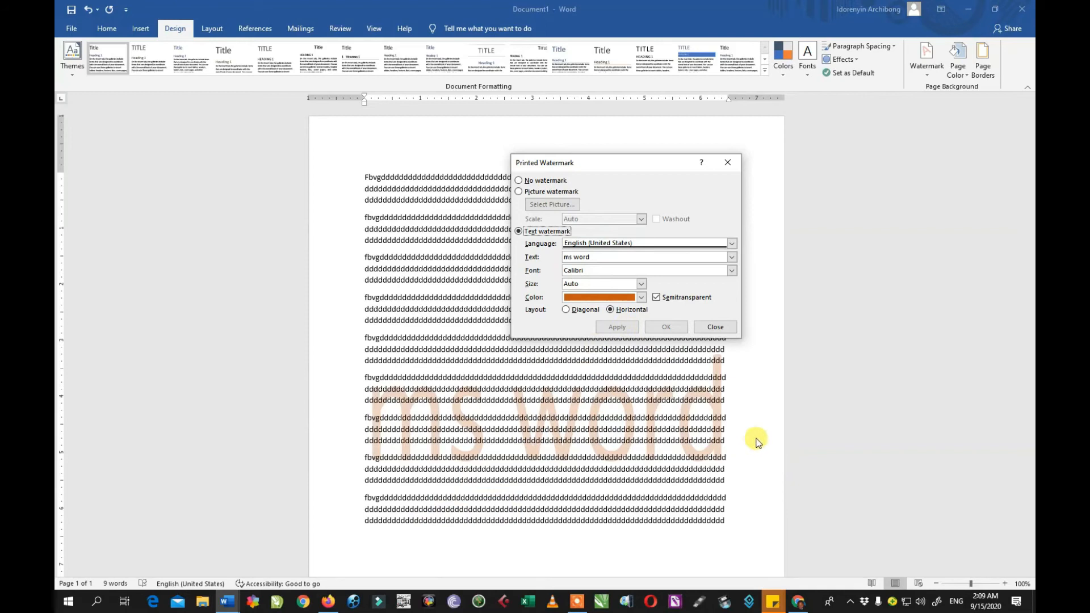
left_click(585, 312)
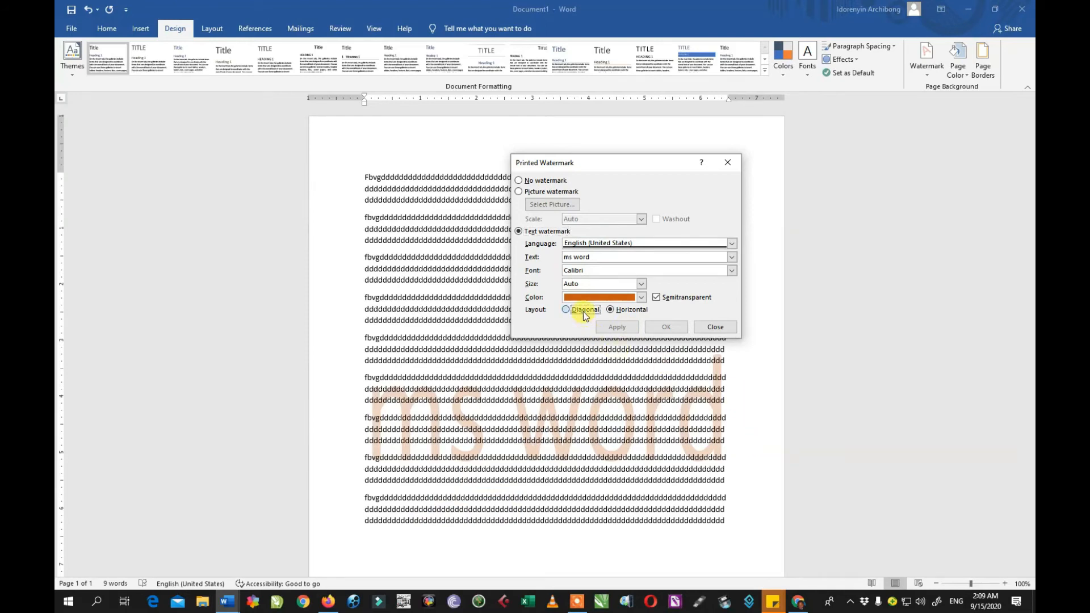
left_click(628, 328)
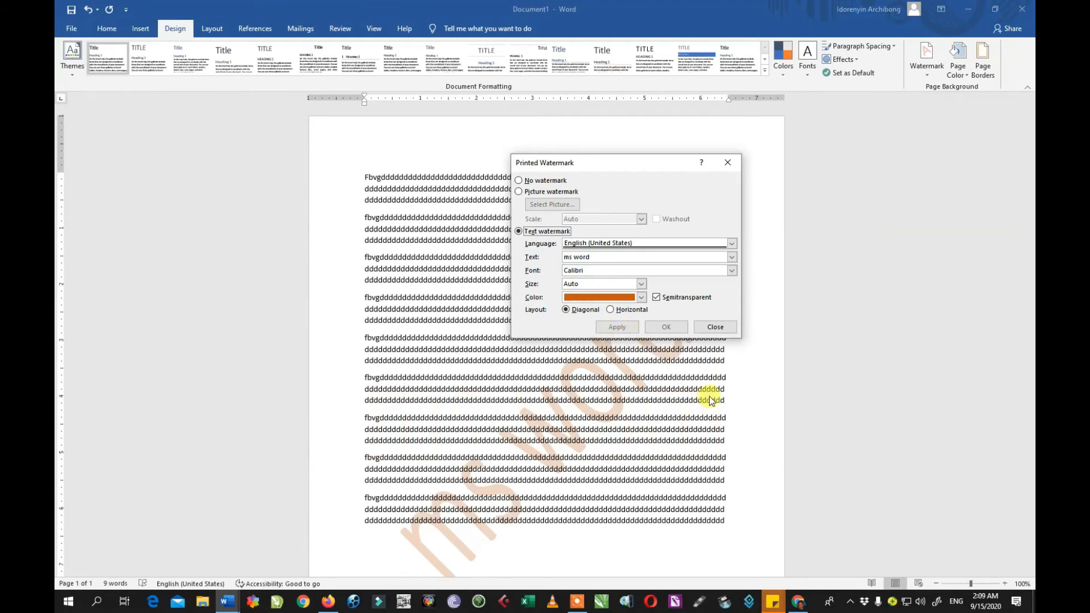
left_click(715, 330)
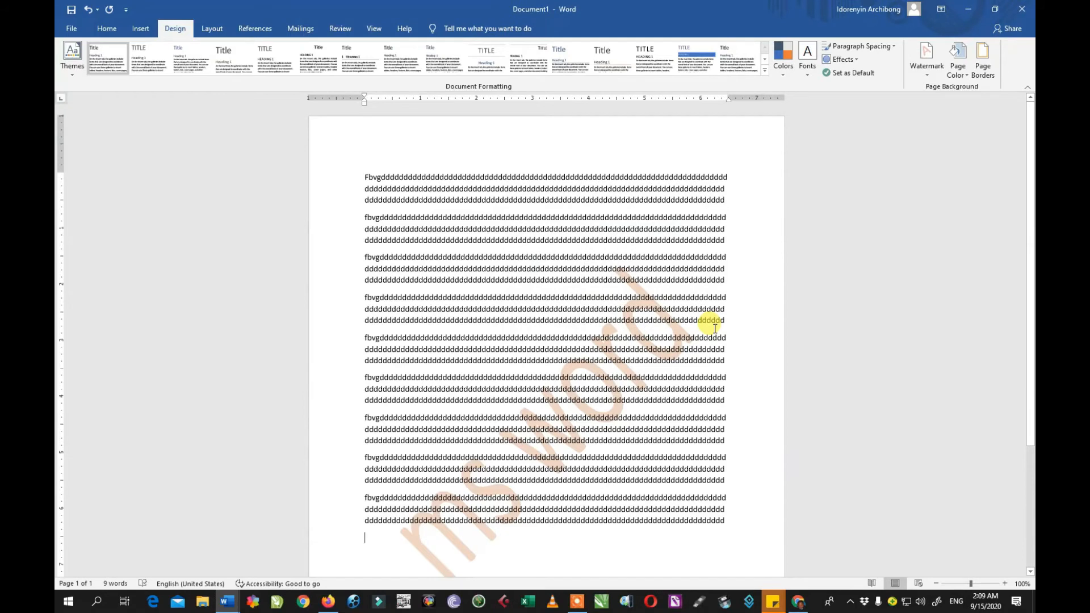
scroll(715, 329, "down", 5)
scroll(716, 359, "up", 5)
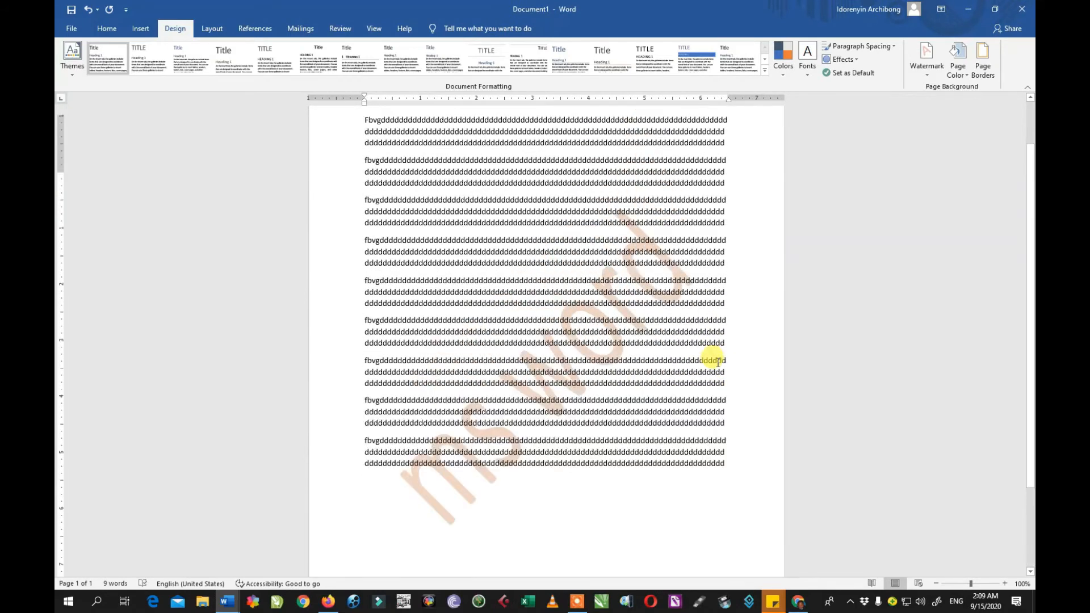
Set the page color to a light gray theme color and look over the page
left_click(963, 74)
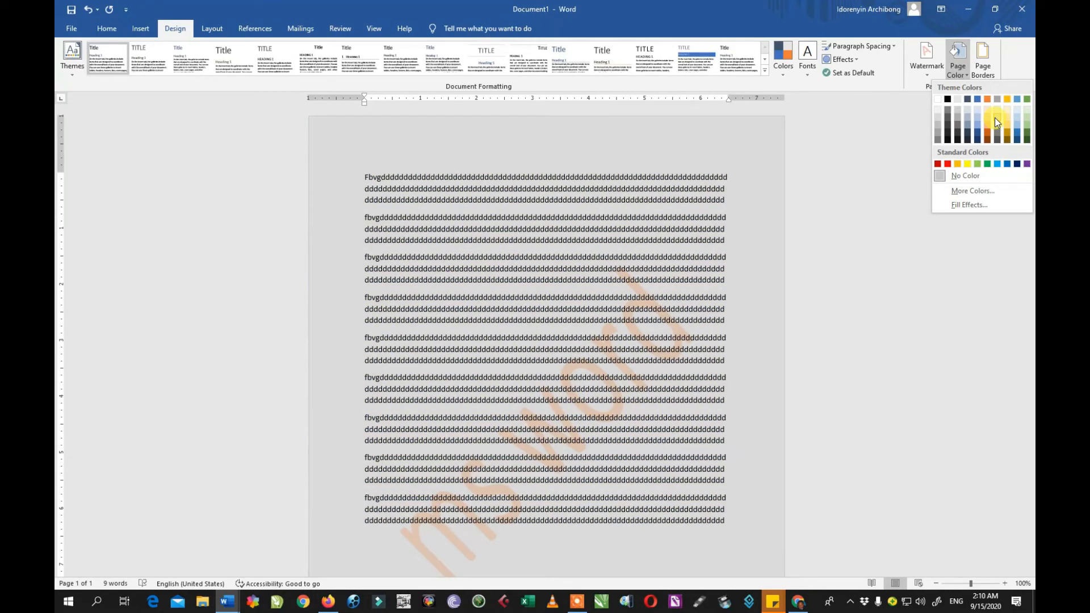
left_click(994, 117)
scroll(627, 404, "down", 4)
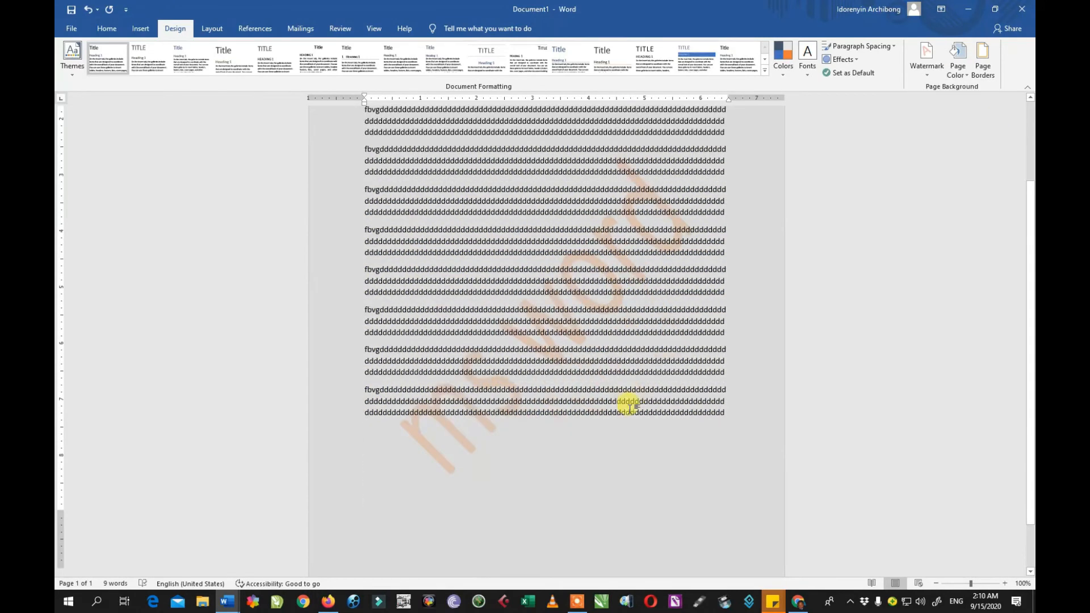
scroll(624, 418, "up", 4)
scroll(624, 420, "down", 4)
scroll(623, 417, "up", 4)
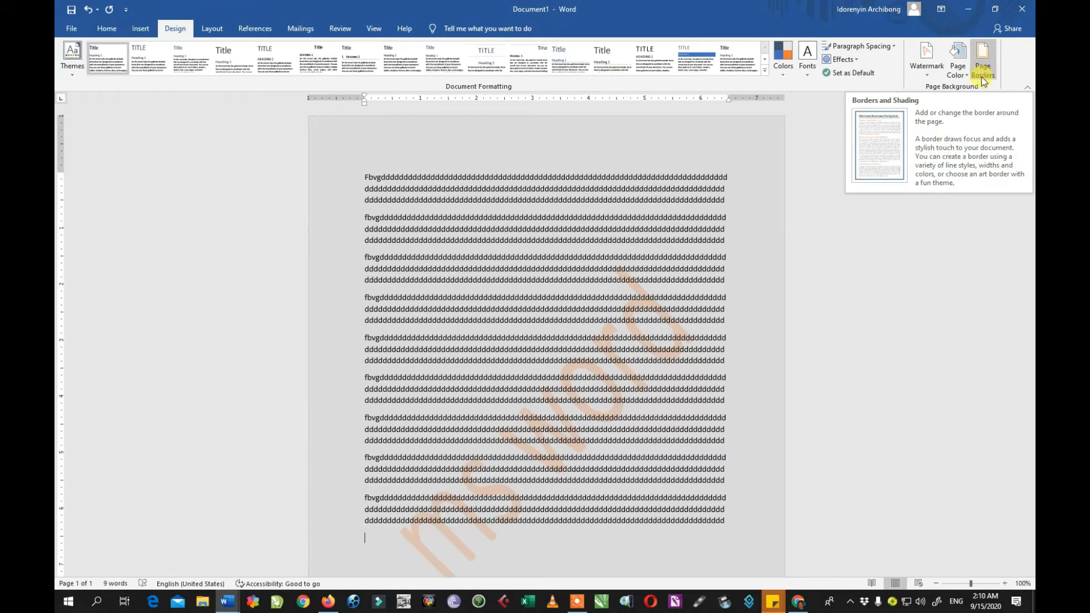
Open the Borders and Shading settings and choose the Box setting for the paragraph border
left_click(988, 57)
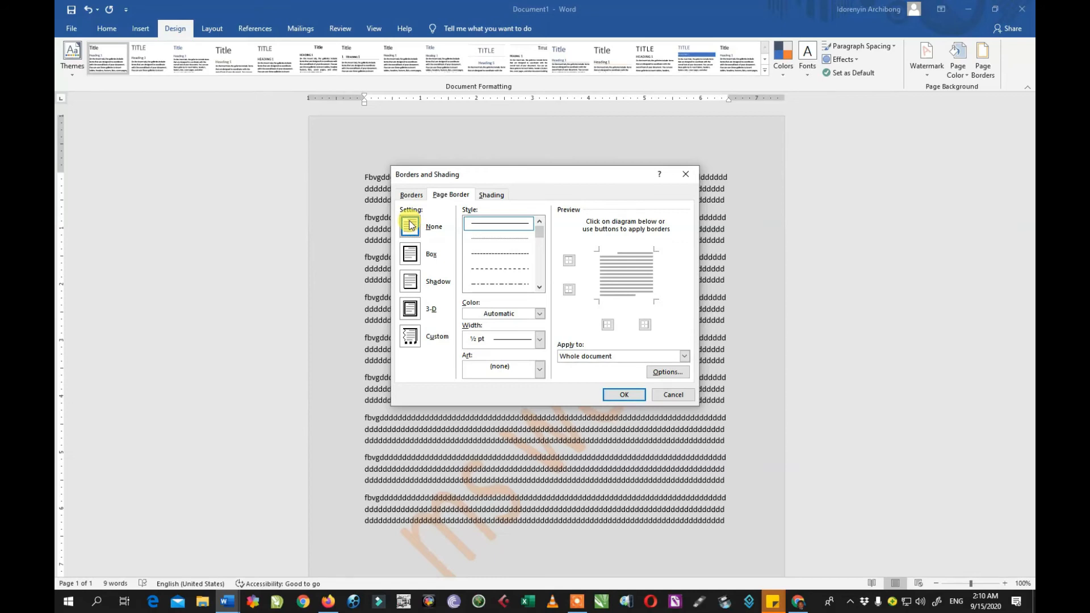
left_click(492, 195)
left_click(406, 196)
left_click(411, 259)
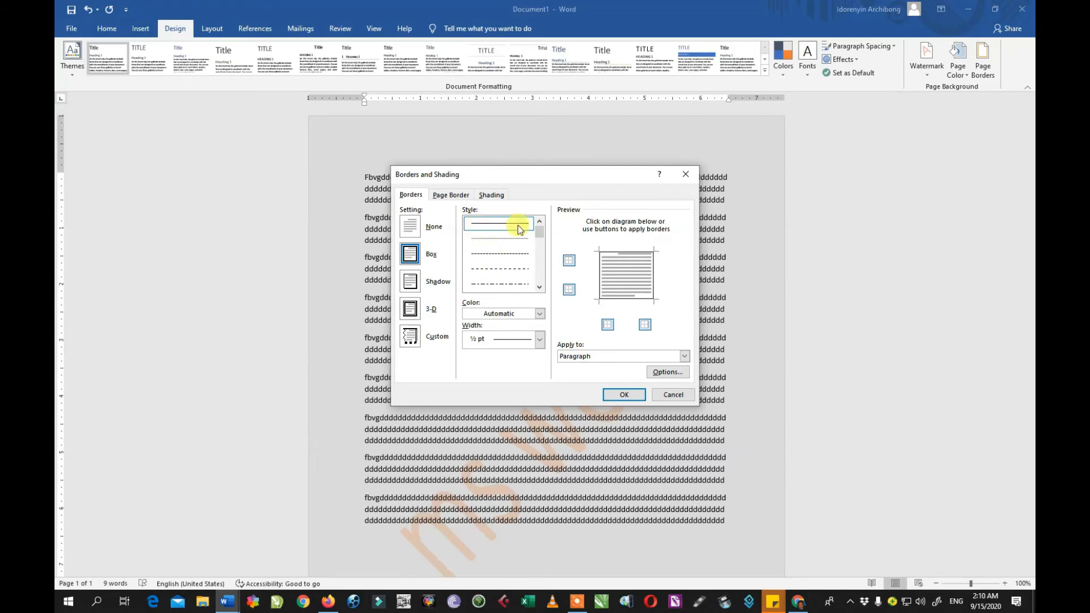
Try a 3 pt thick-and-thin line style for the box border on the current paragraph, and undo the border
left_click(499, 253)
left_click(543, 285)
left_click(543, 285)
left_click(542, 284)
left_click(502, 254)
left_click(542, 285)
left_click(541, 285)
left_click(508, 255)
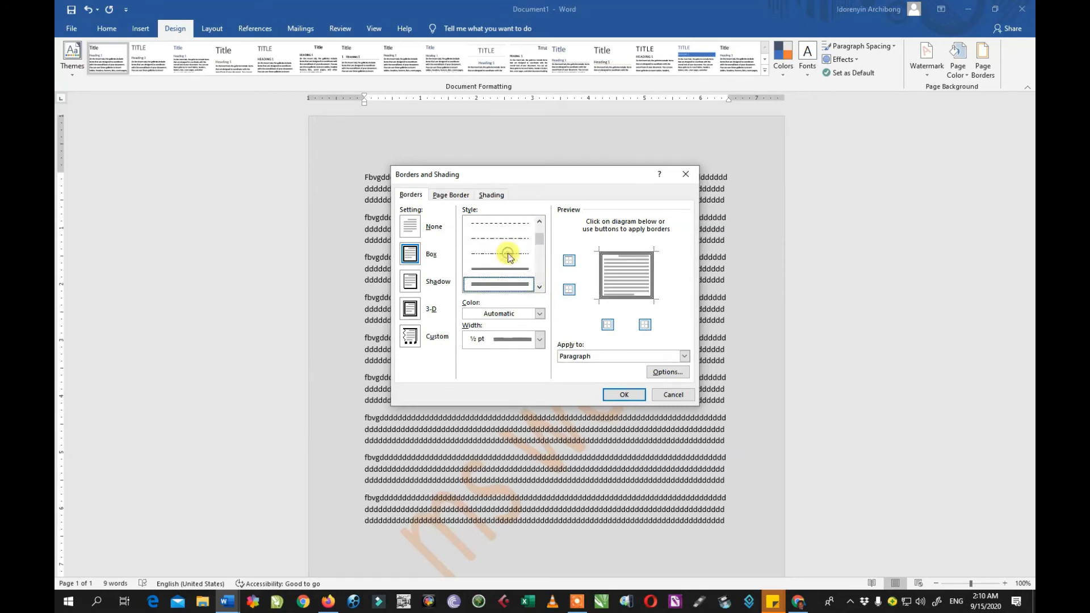
left_click(540, 286)
left_click(540, 287)
left_click(512, 276)
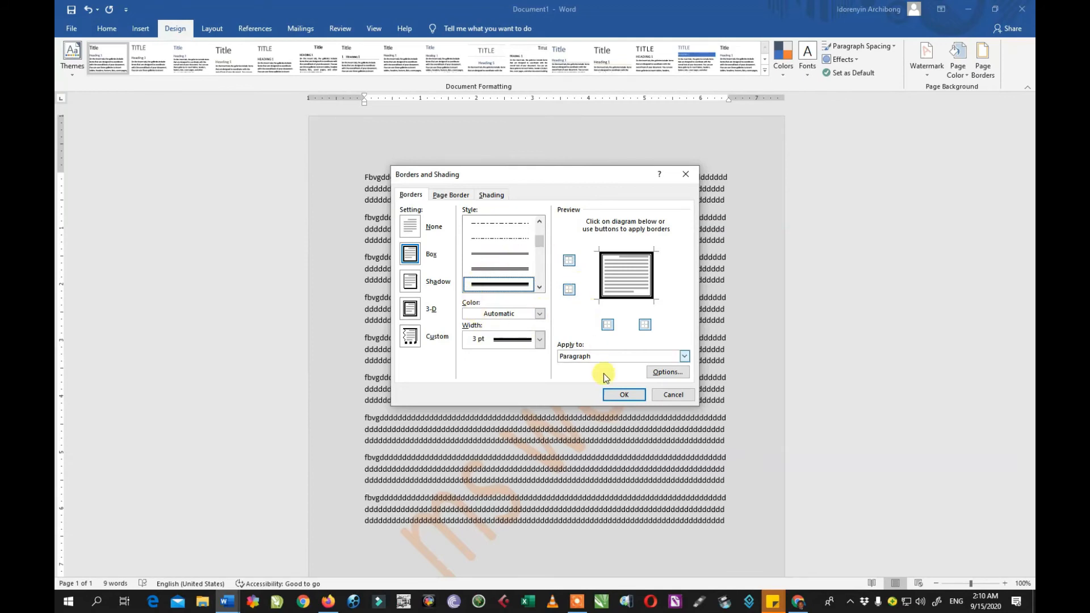
left_click(620, 397)
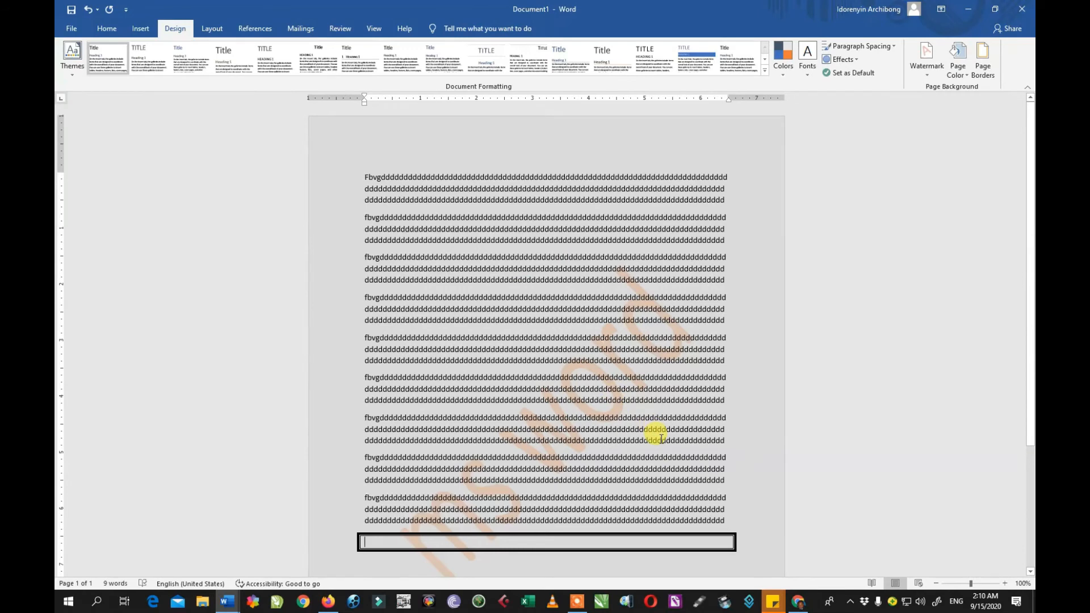
scroll(660, 438, "down", 4)
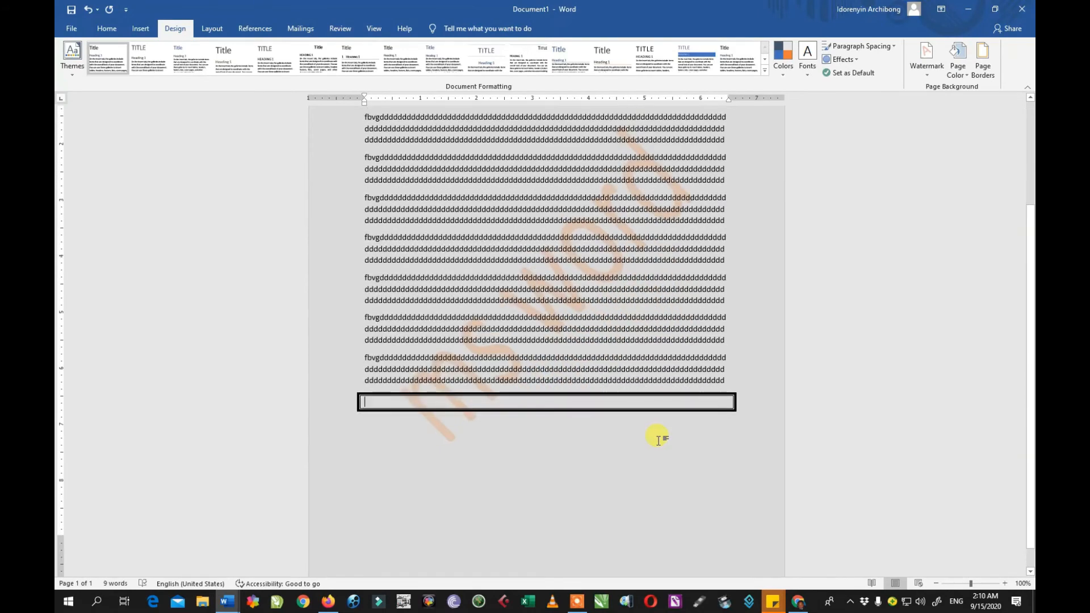
key("ctrl+z")
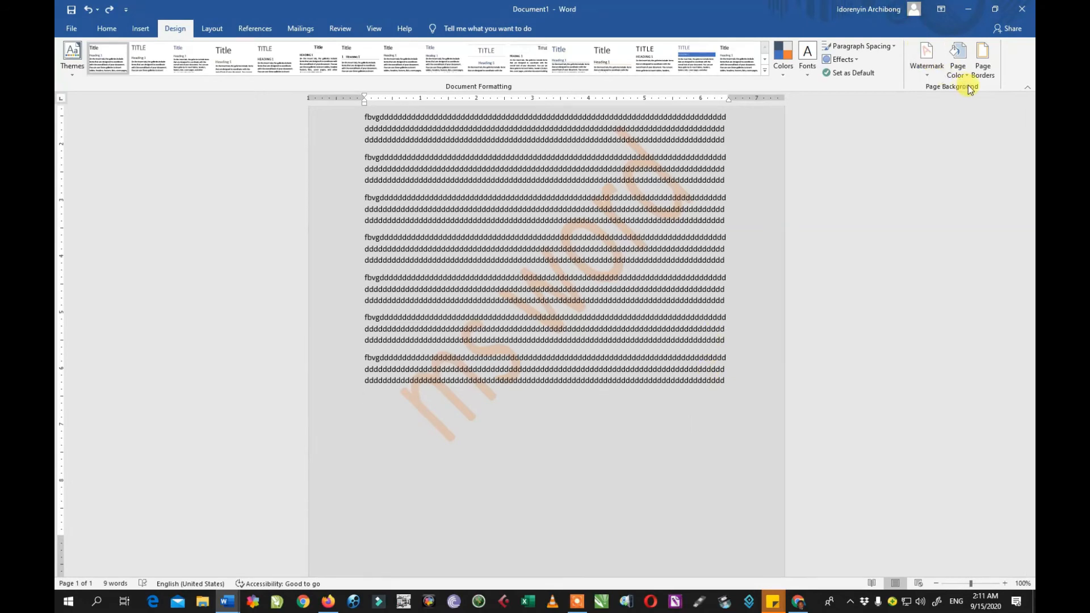
Add a 3 pt thick-and-thin box page border to the whole document and inspect it around the page
left_click(982, 73)
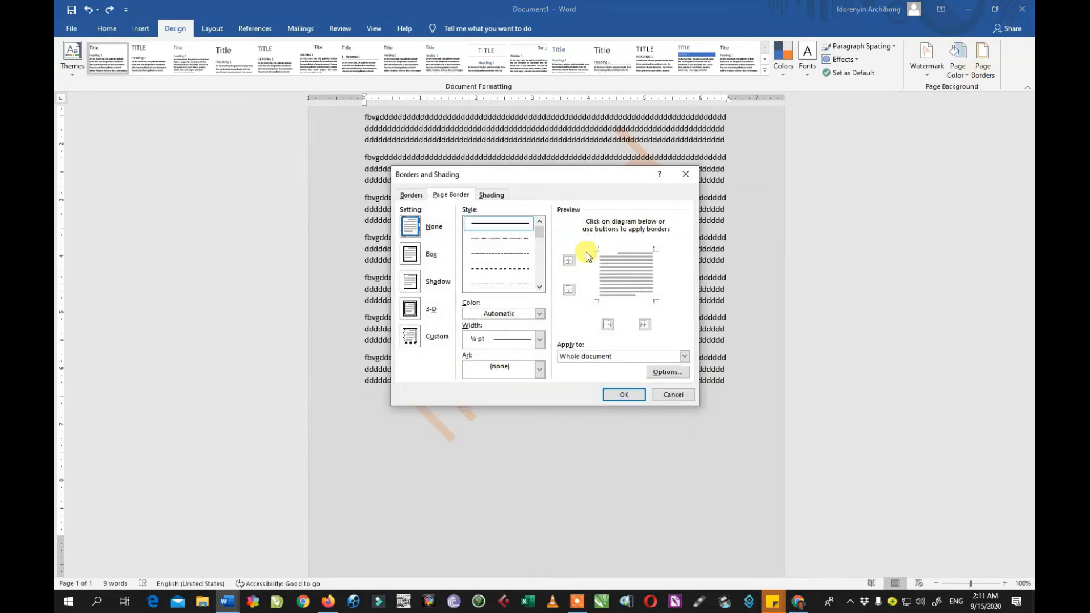
left_click(539, 286)
left_click(539, 287)
left_click(540, 288)
left_click(504, 255)
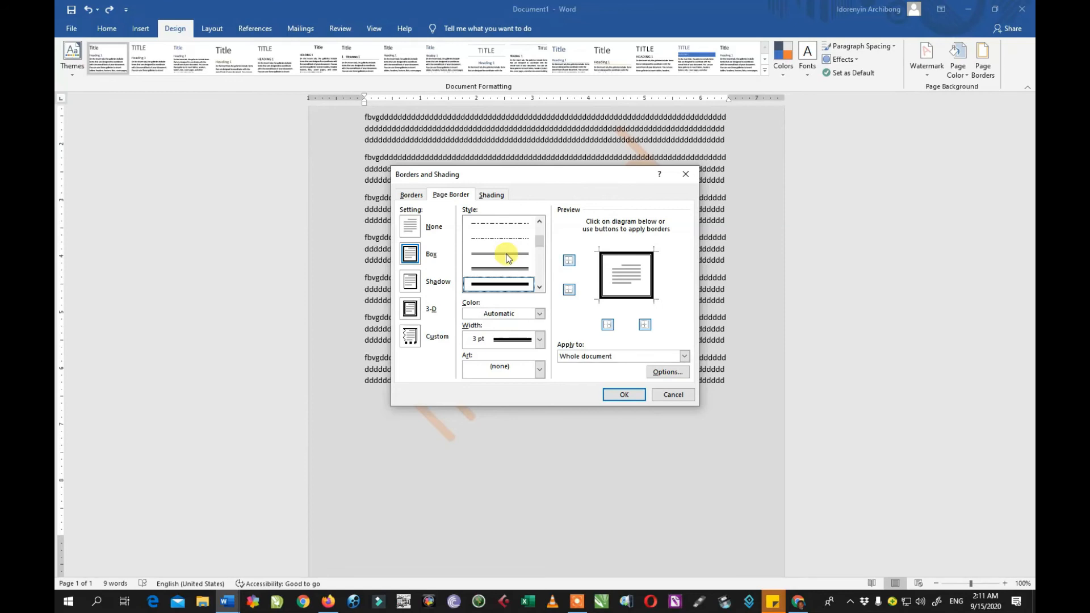
left_click(590, 356)
left_click(590, 364)
left_click(621, 394)
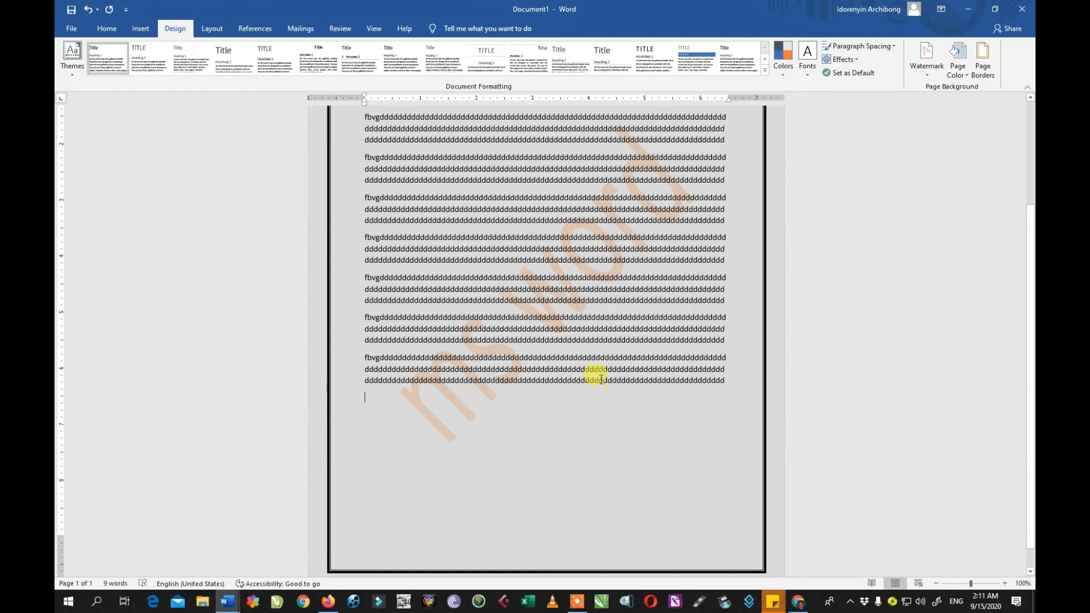
key("ctrl+v")
scroll(650, 363, "up", 2)
scroll(603, 411, "down", 4)
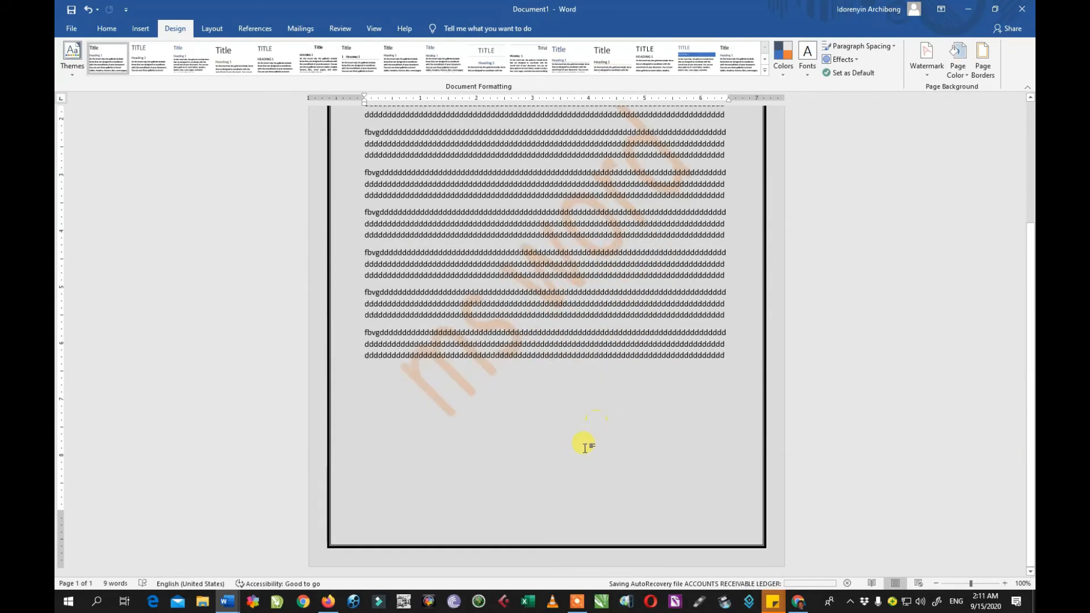
scroll(604, 310, "up", 5)
Change the page border's color to the theme orange and apply it
left_click(975, 77)
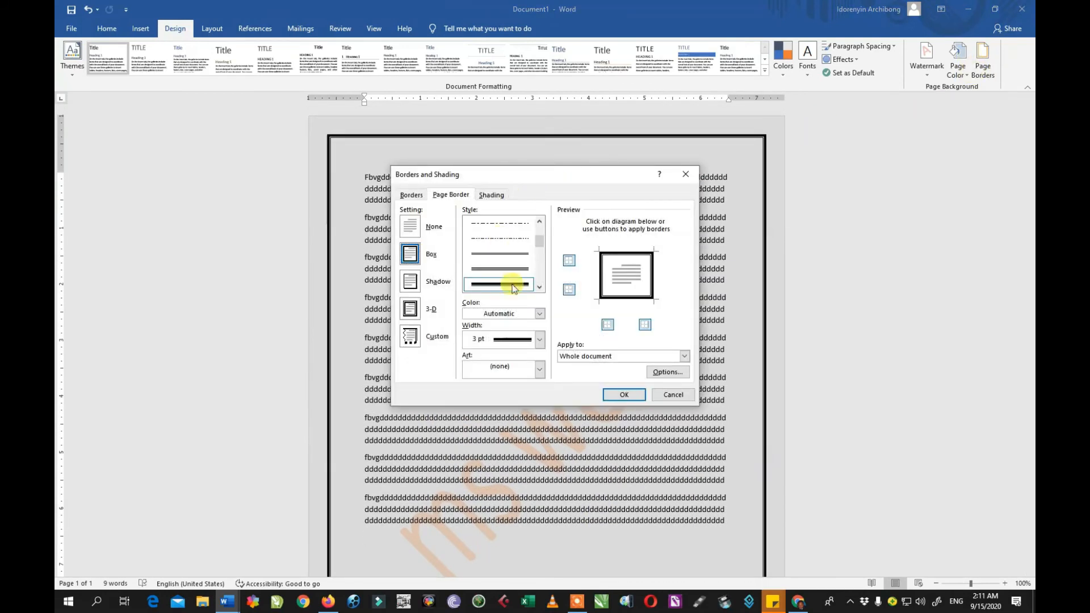
left_click(516, 312)
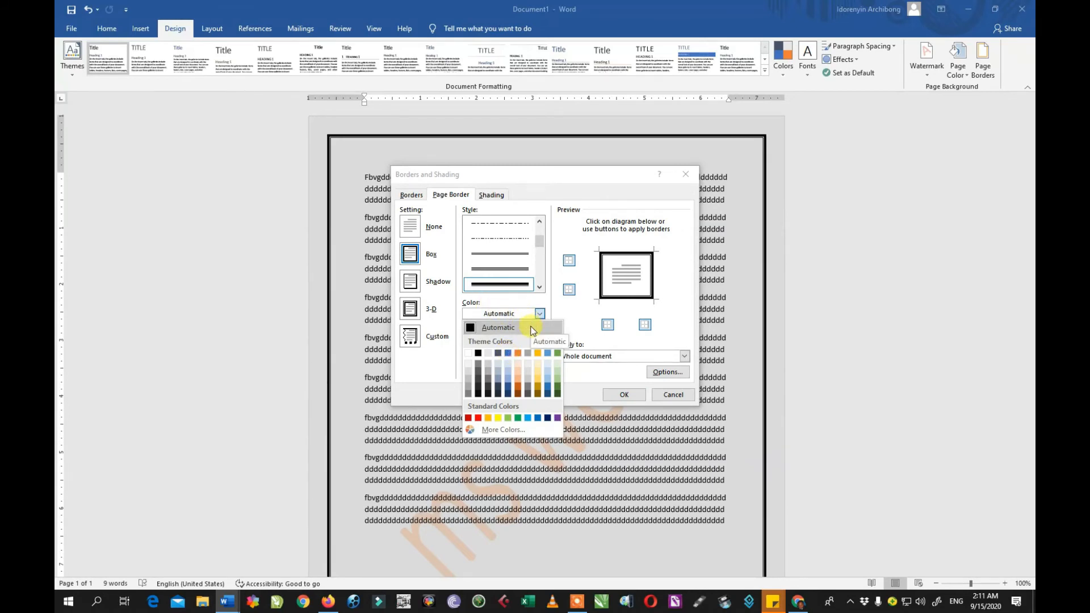
left_click(516, 354)
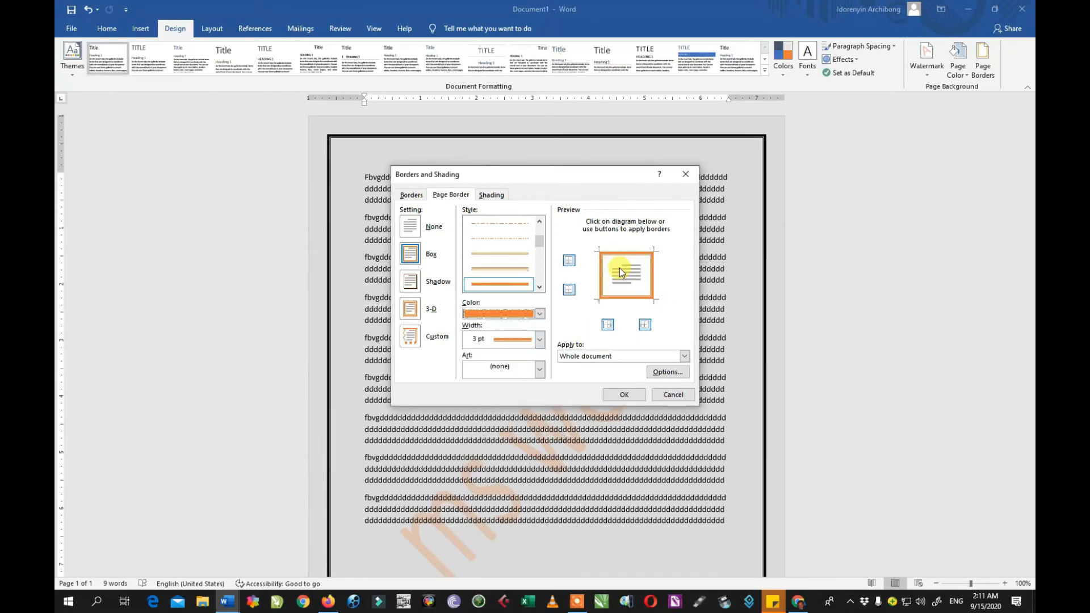
left_click(620, 393)
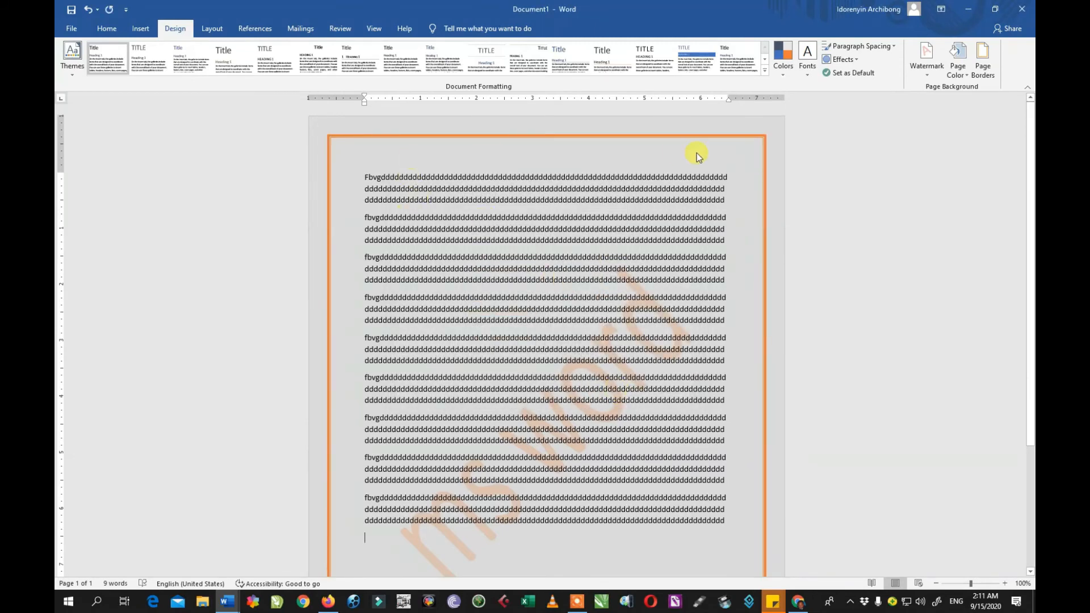
Change the whole-document page border to the Shadow setting and apply it
left_click(983, 54)
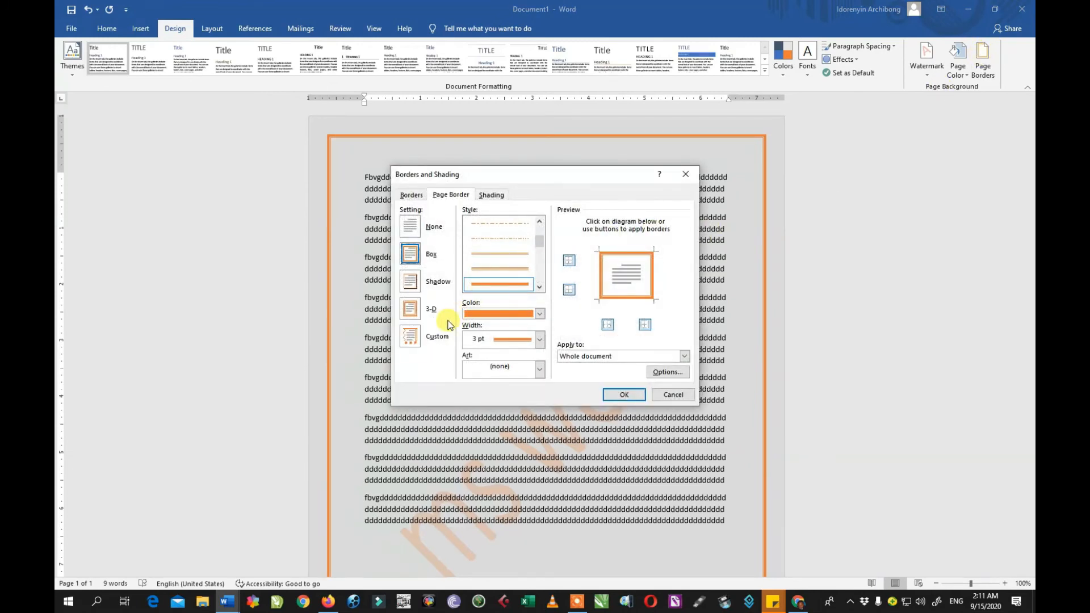
left_click(415, 282)
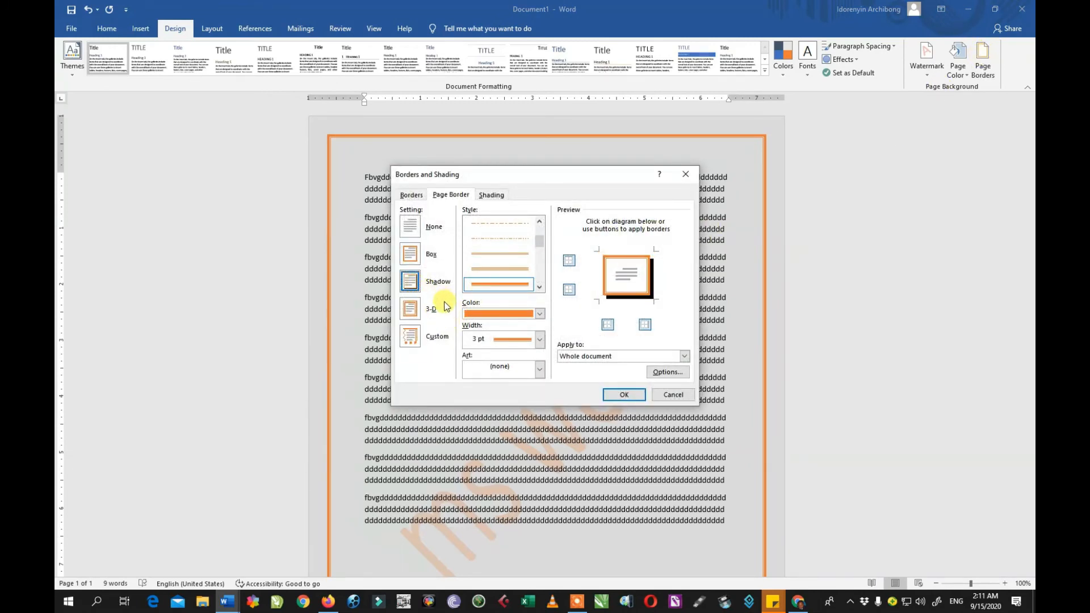
left_click(623, 394)
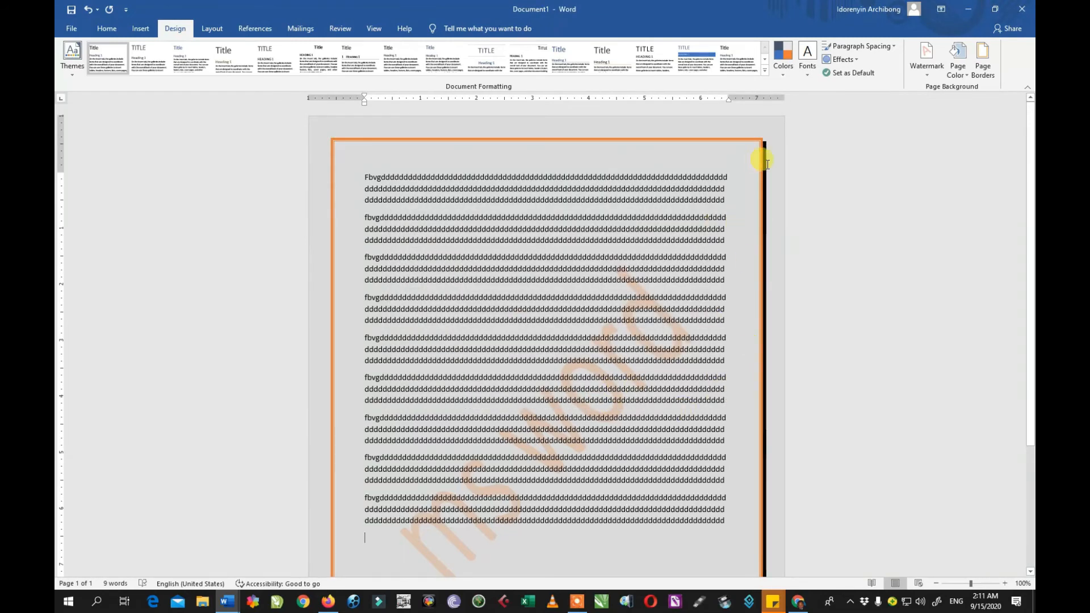
Set the page border's width to 6 pt, apply it, and inspect the border down to the page's lower edge
left_click(983, 57)
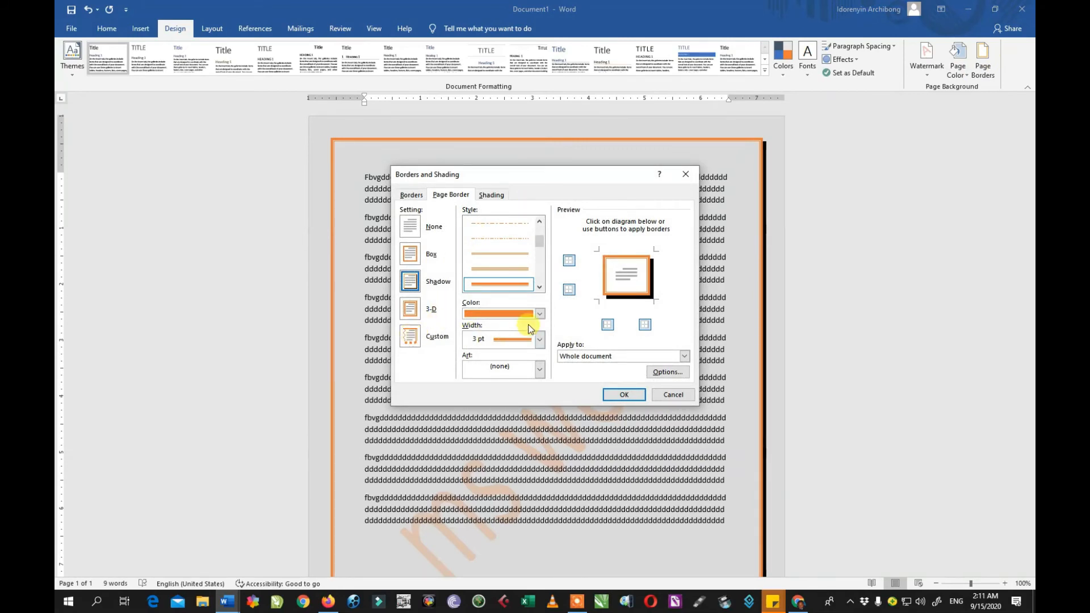
left_click(539, 340)
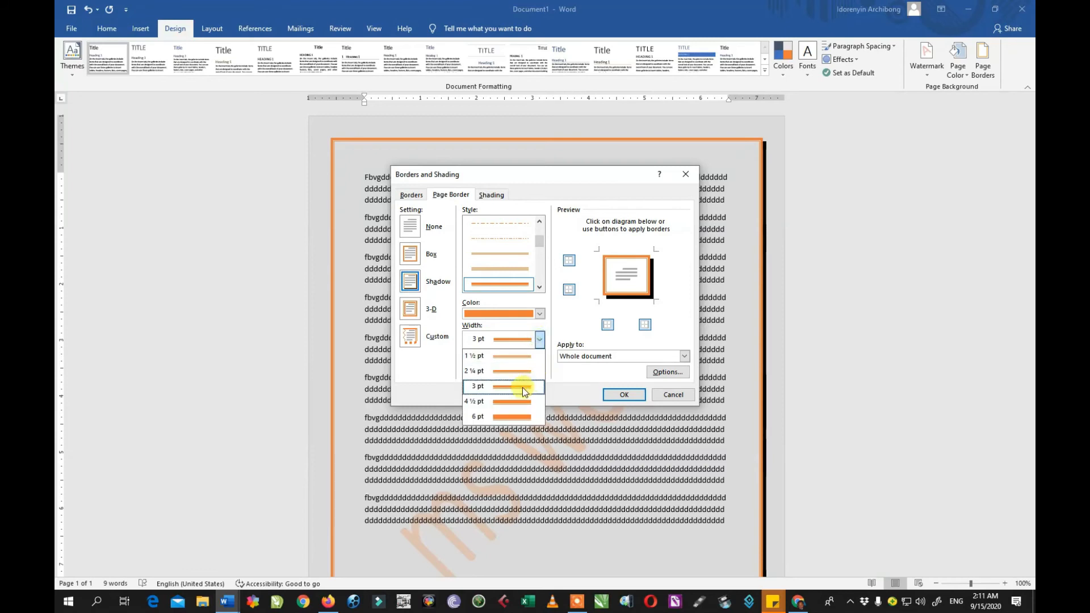
left_click(511, 418)
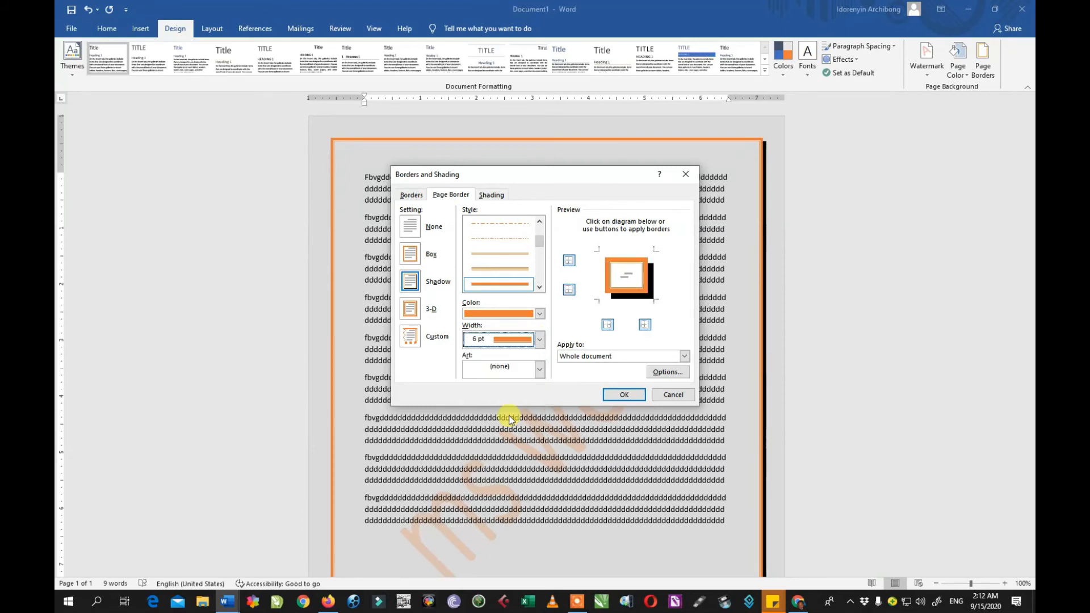
left_click(628, 396)
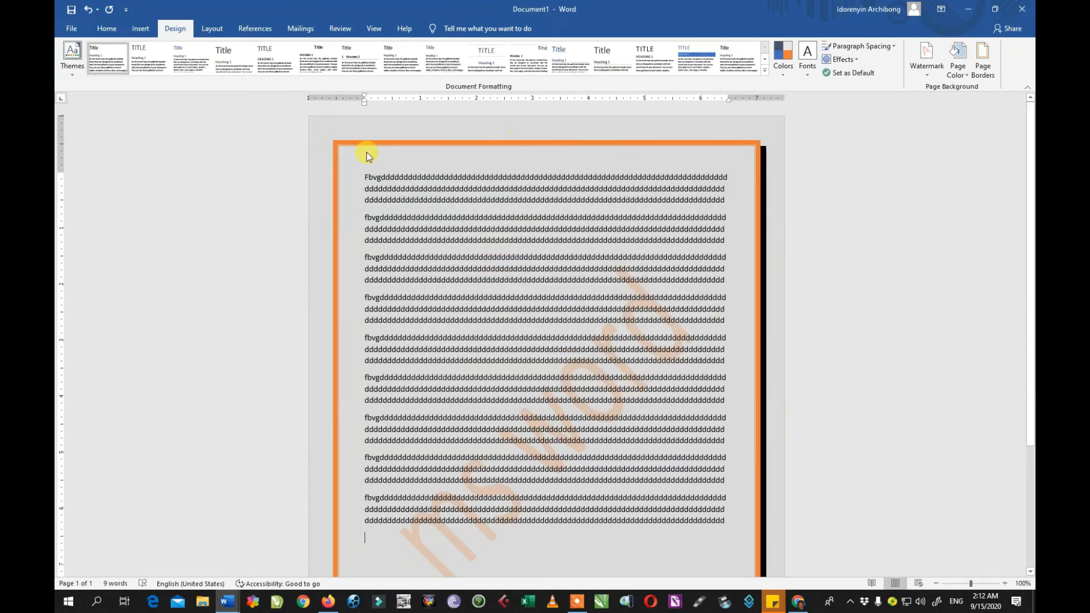
scroll(703, 396, "down", 1)
scroll(703, 396, "down", 4)
scroll(693, 404, "up", 5)
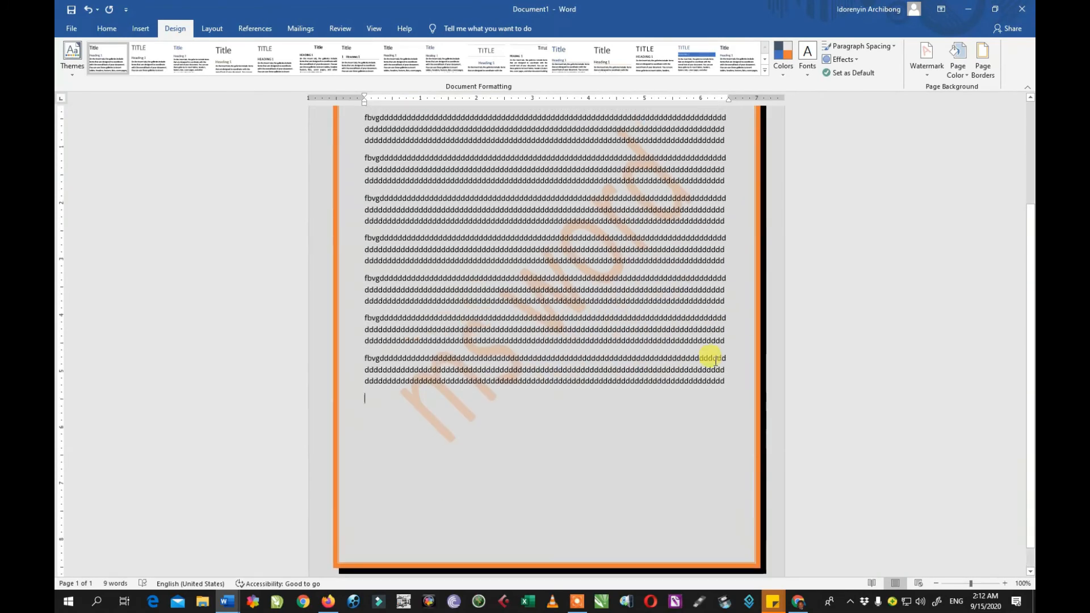
Try the red apple art for the page border, apply the dark green tree art instead, and inspect it around the page
left_click(984, 60)
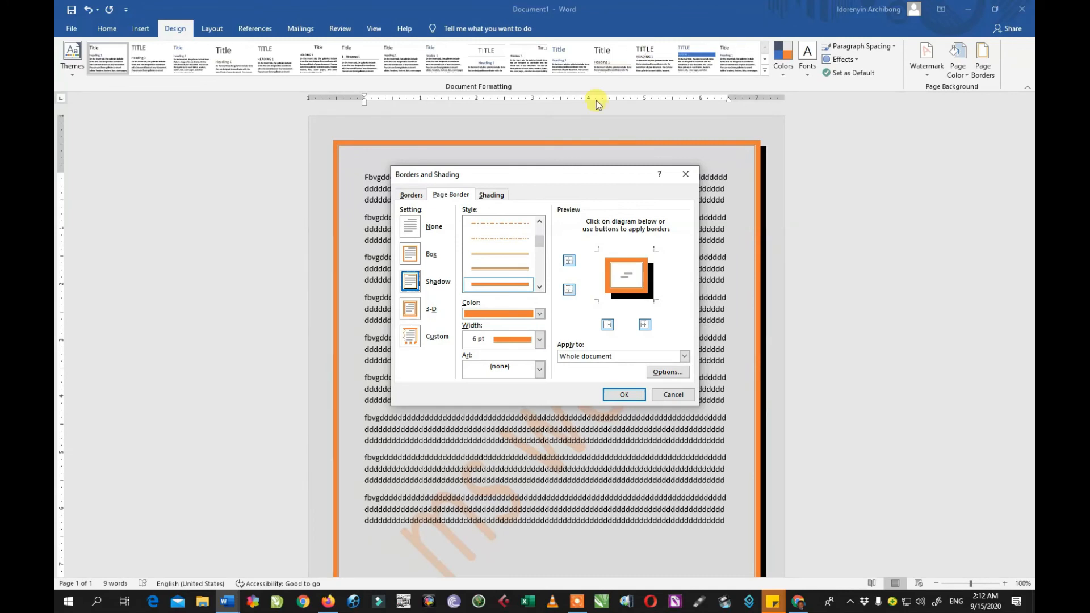
left_click(499, 359)
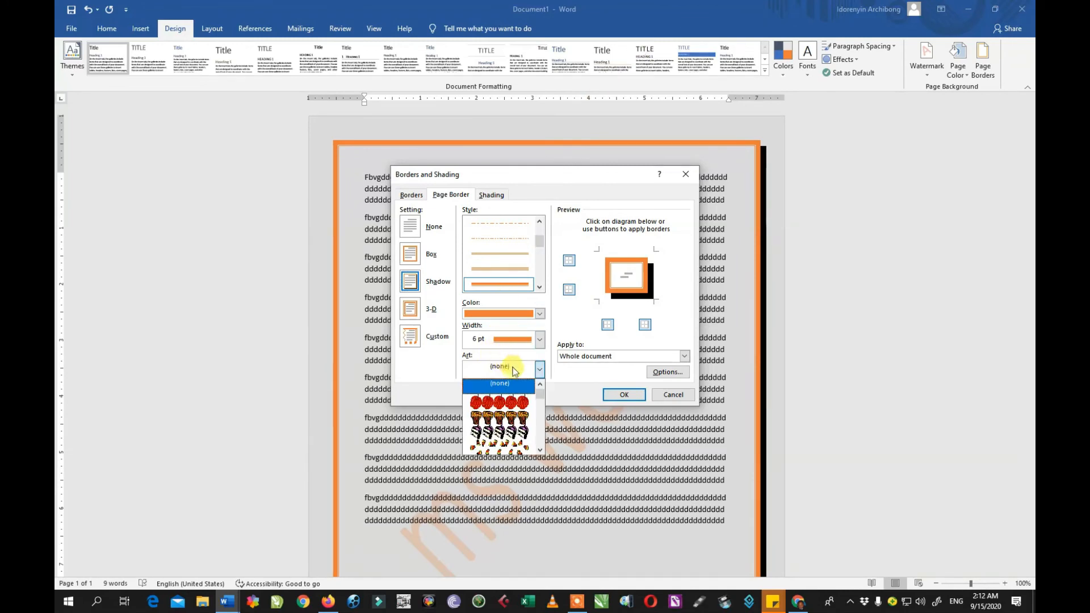
left_click(499, 403)
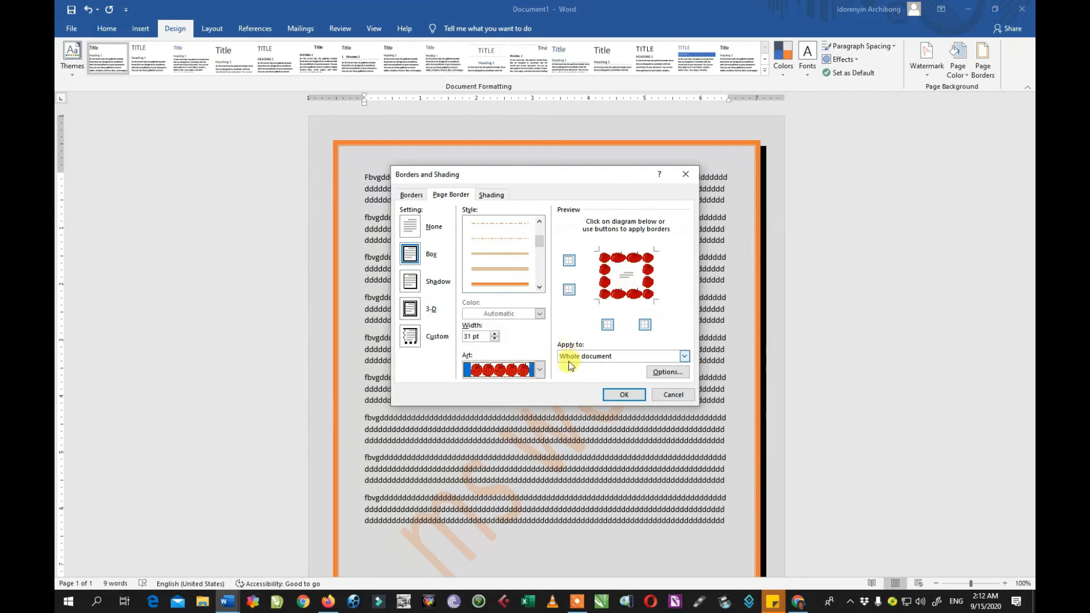
left_click(539, 370)
scroll(520, 417, "down", 5)
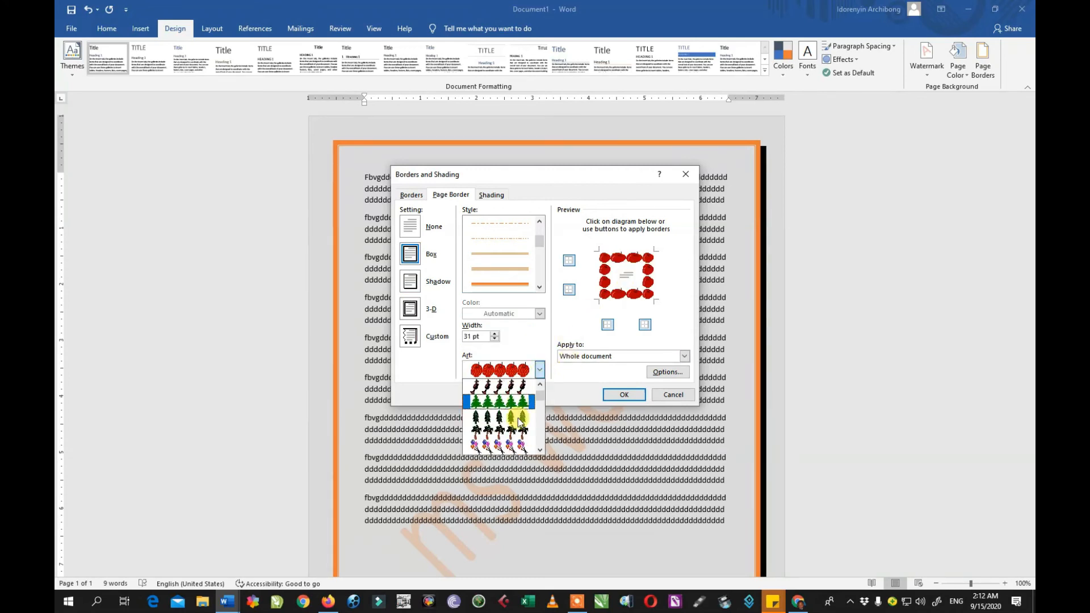
scroll(500, 426, "up", 1)
scroll(503, 412, "up", 1)
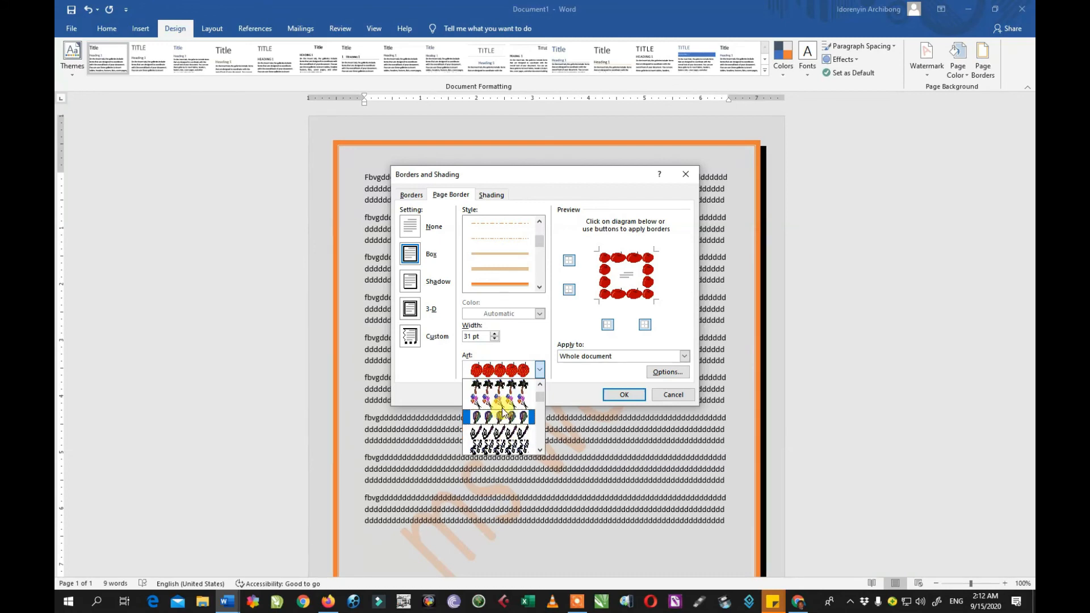
scroll(501, 409, "up", 3)
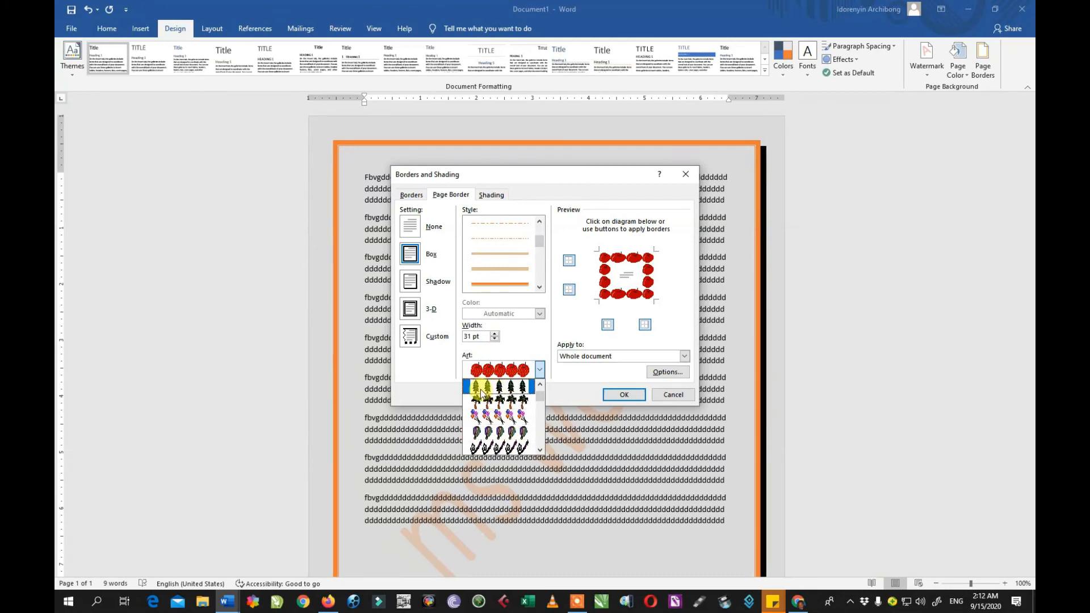
left_click(483, 388)
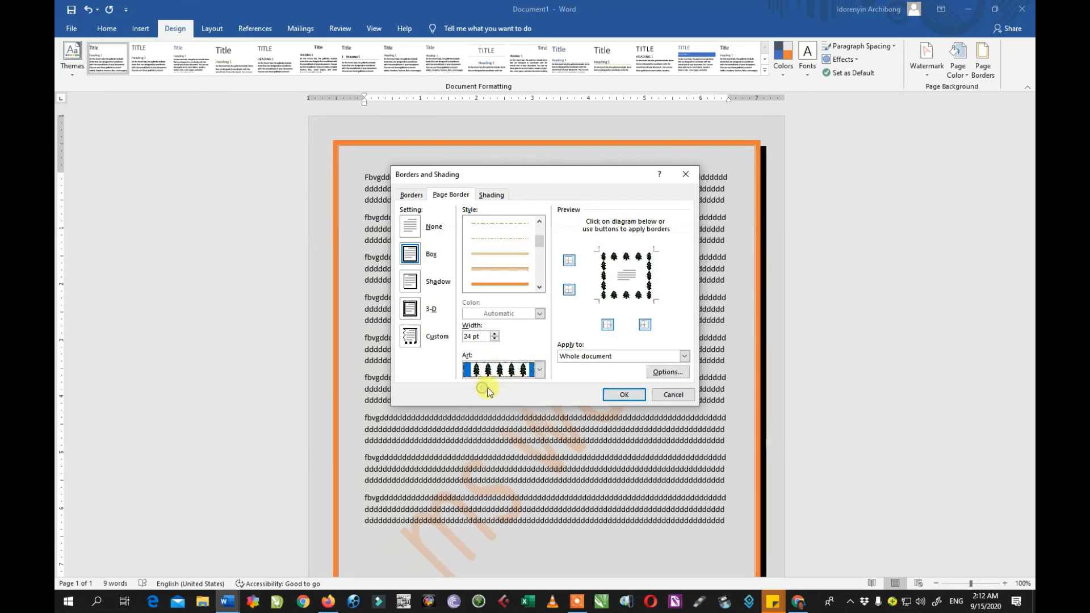
left_click(622, 396)
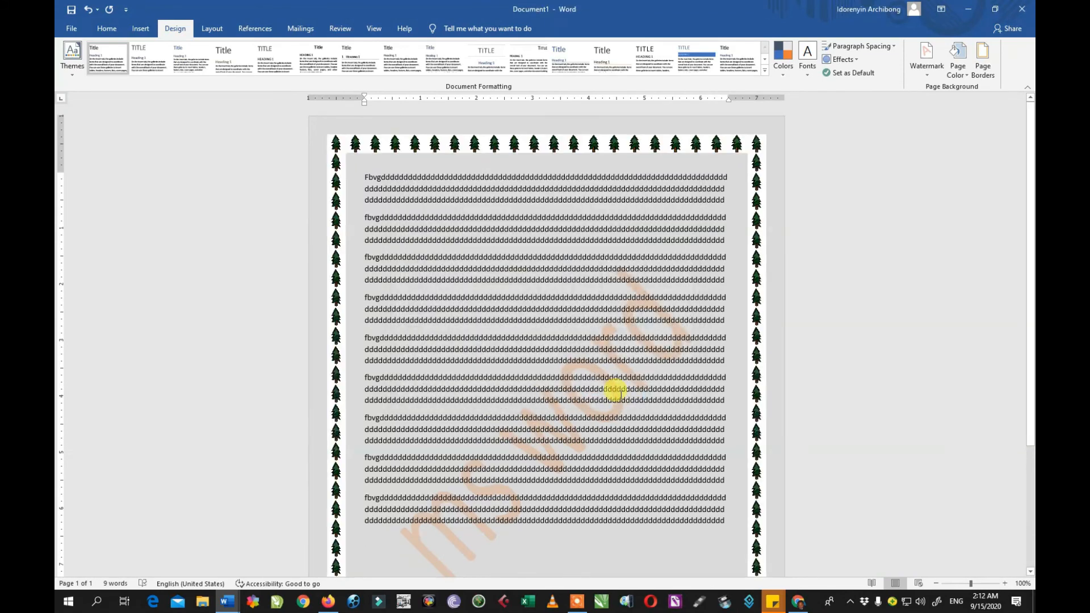
scroll(473, 335, "down", 5)
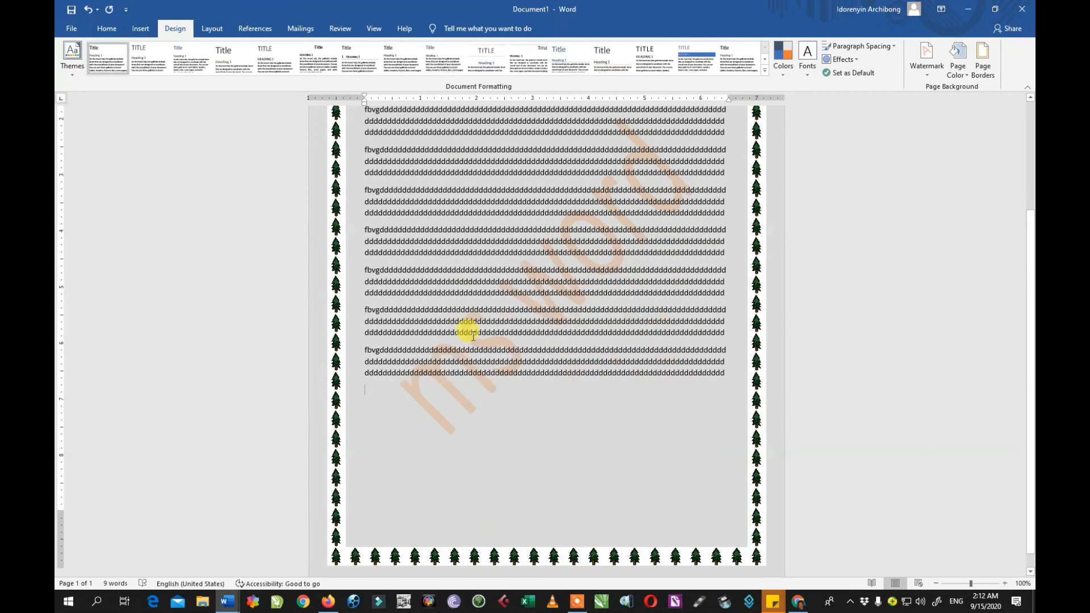
scroll(511, 335, "up", 5)
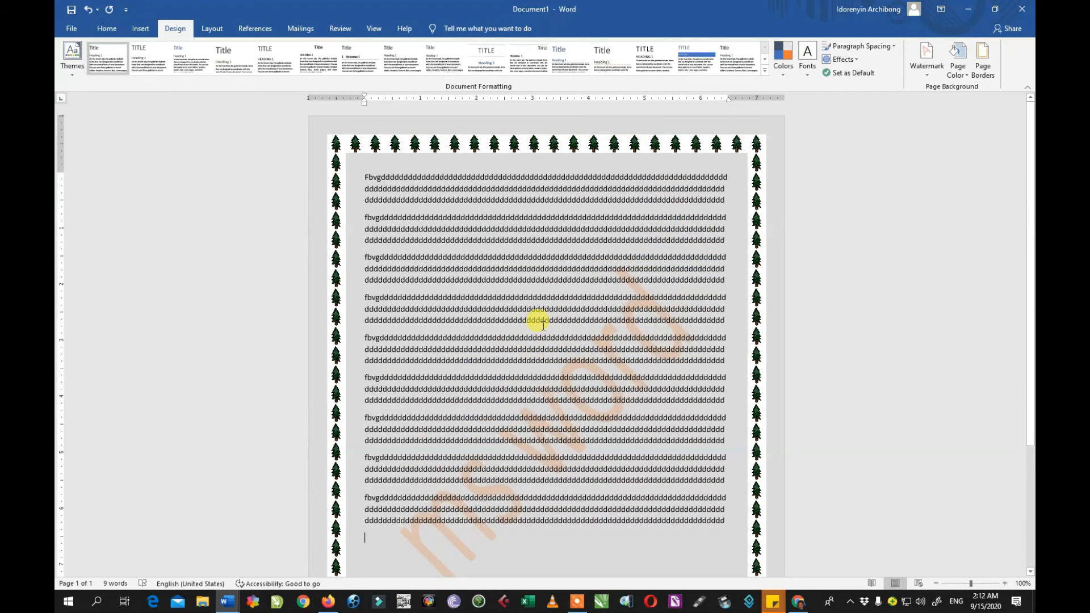
scroll(543, 325, "down", 5)
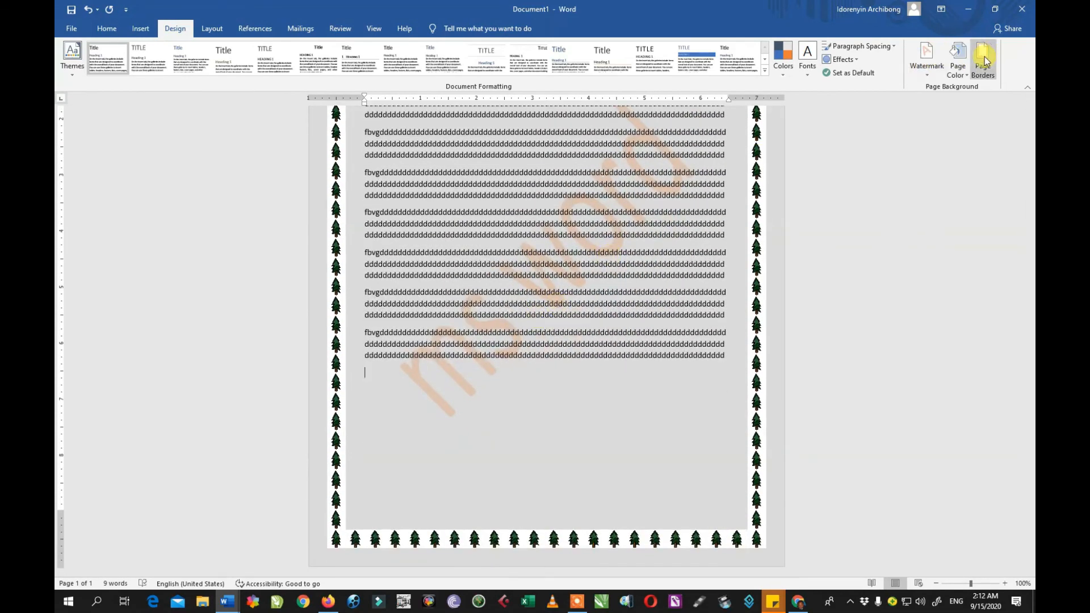
Choose the Custom setting for the tree page border and compare the paragraph border and page border settings
left_click(984, 59)
left_click(413, 340)
left_click(457, 195)
left_click(416, 196)
left_click(454, 195)
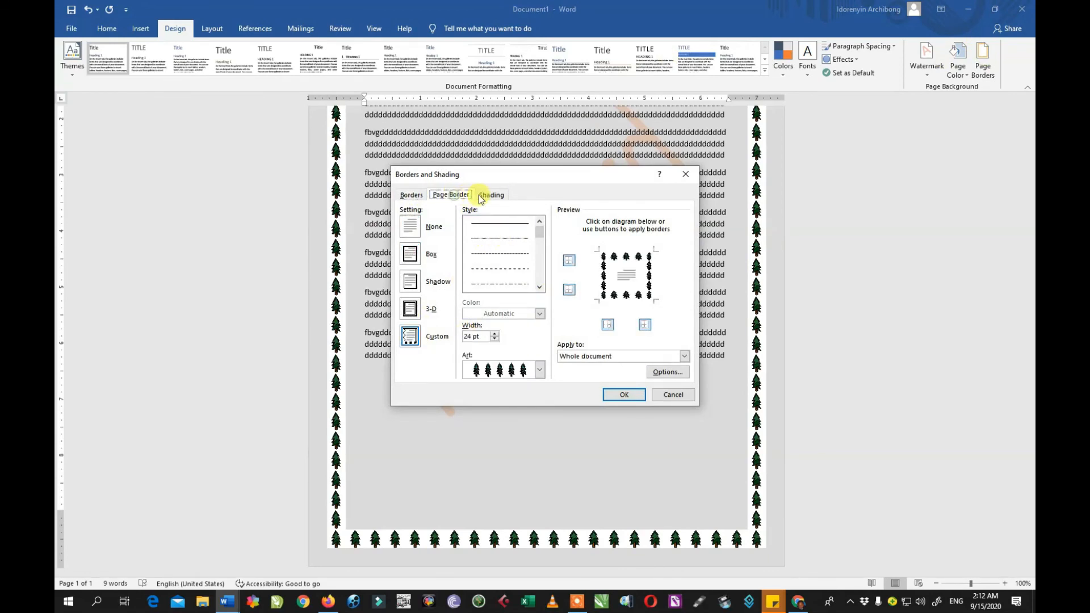
Shade the empty paragraph below the text with a dark blue-gray fill and check it on the page
left_click(488, 196)
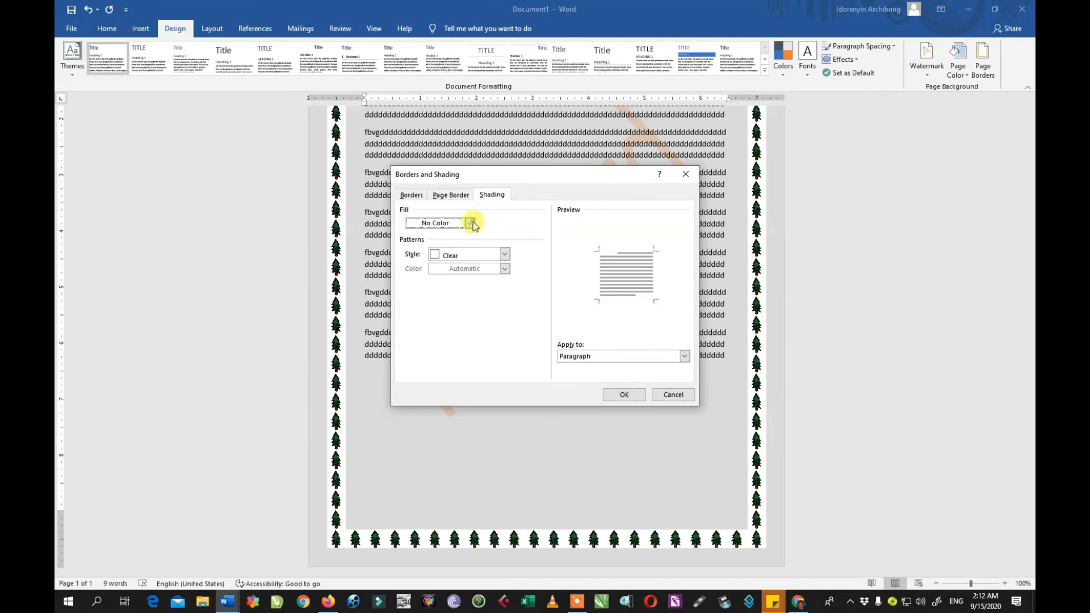
left_click(470, 223)
left_click(440, 248)
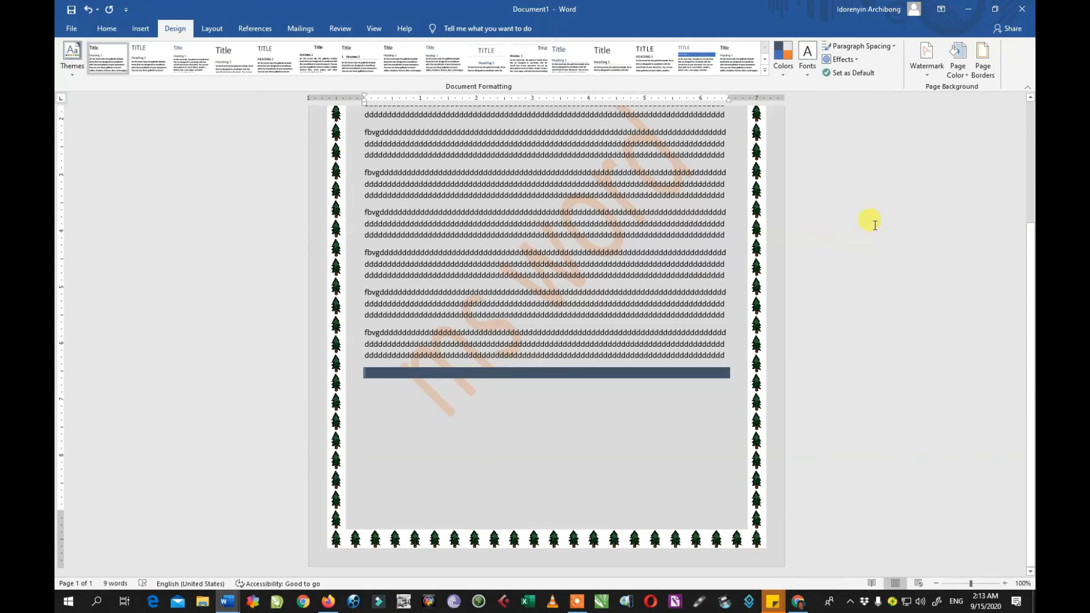
scroll(713, 284, "up", 5)
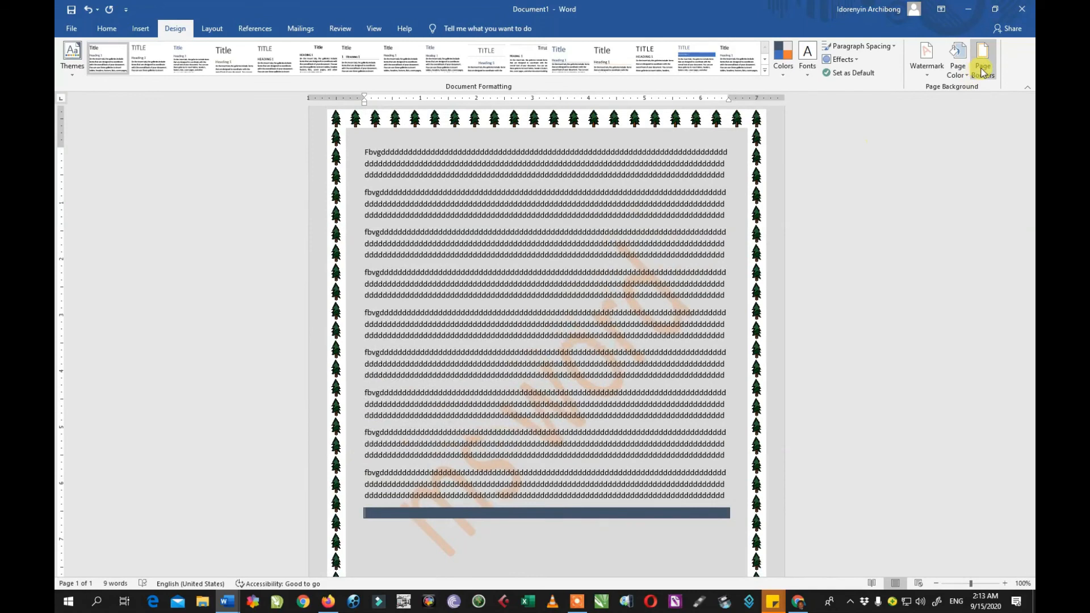